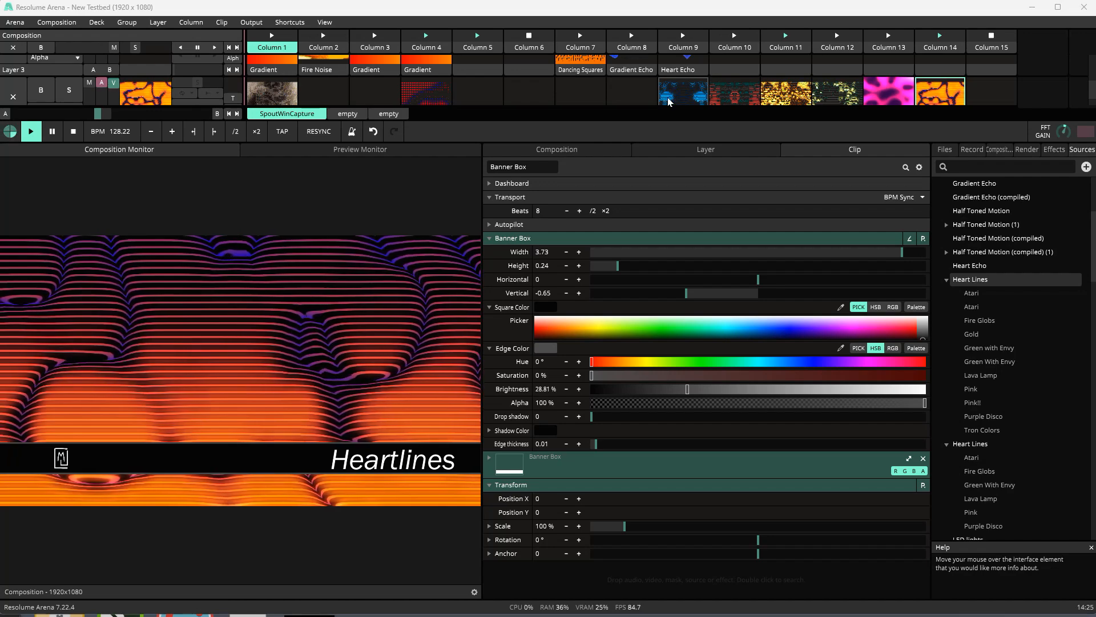
Preview the Layer 2 Heart Lines clips in Columns 9 and 10, and launch a new Heart Lines source in the empty Column 8 slot.
left_click(669, 101)
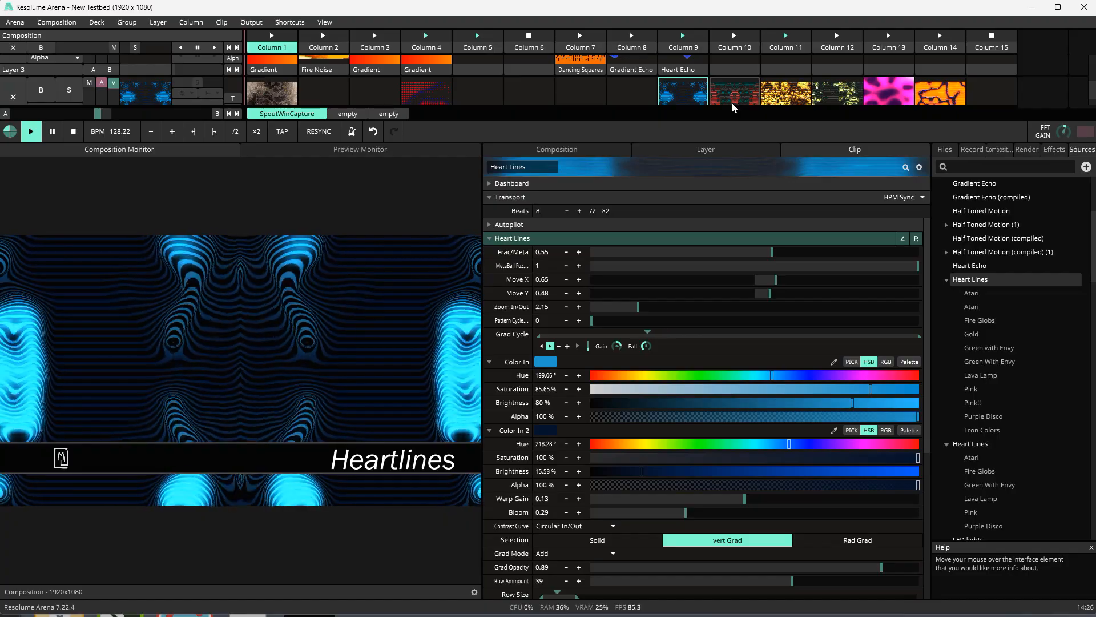
left_click(732, 102)
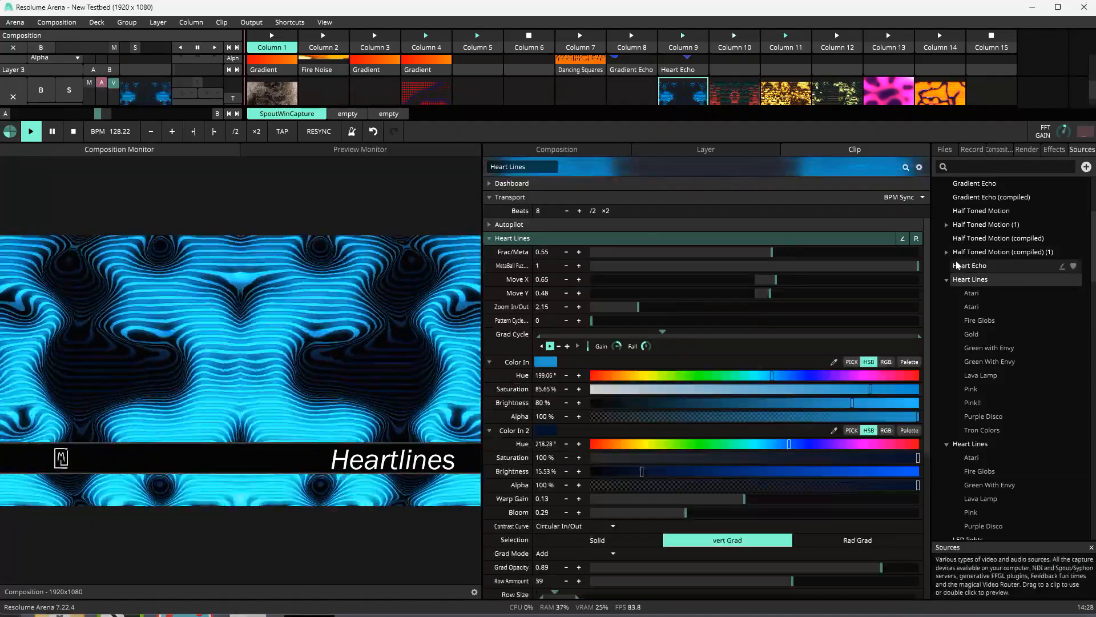
left_click_drag(965, 284, 644, 68)
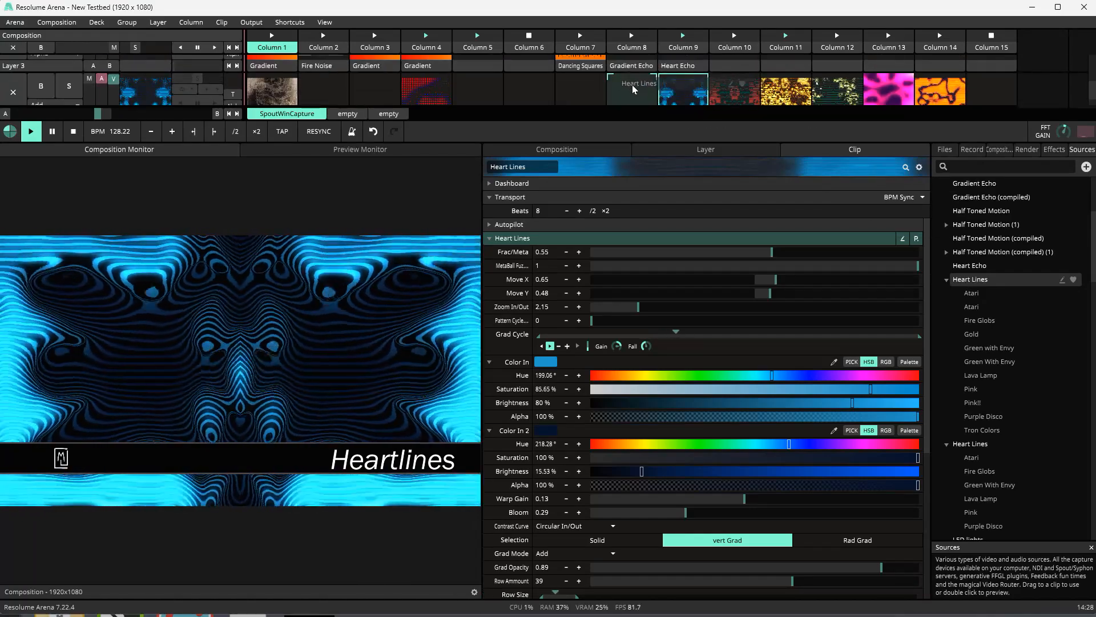
left_click(628, 80)
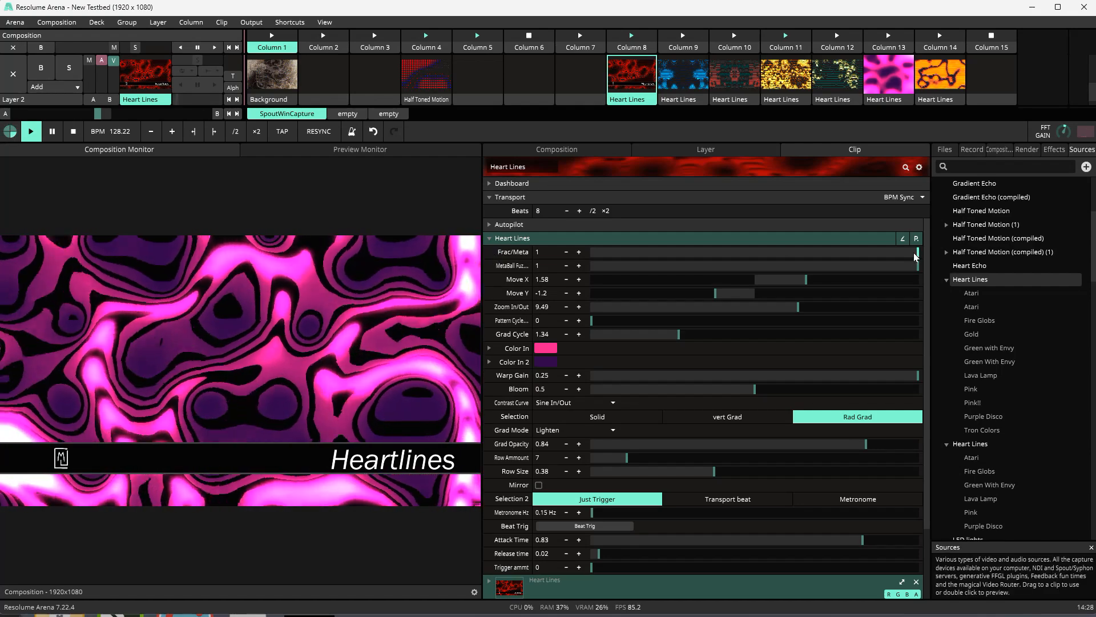
Lower the MetaBall fuzz to 0 and sweep Frac/Meta between about 0.48 and 0.97 to compare the patterns.
left_click_drag(914, 251, 826, 265)
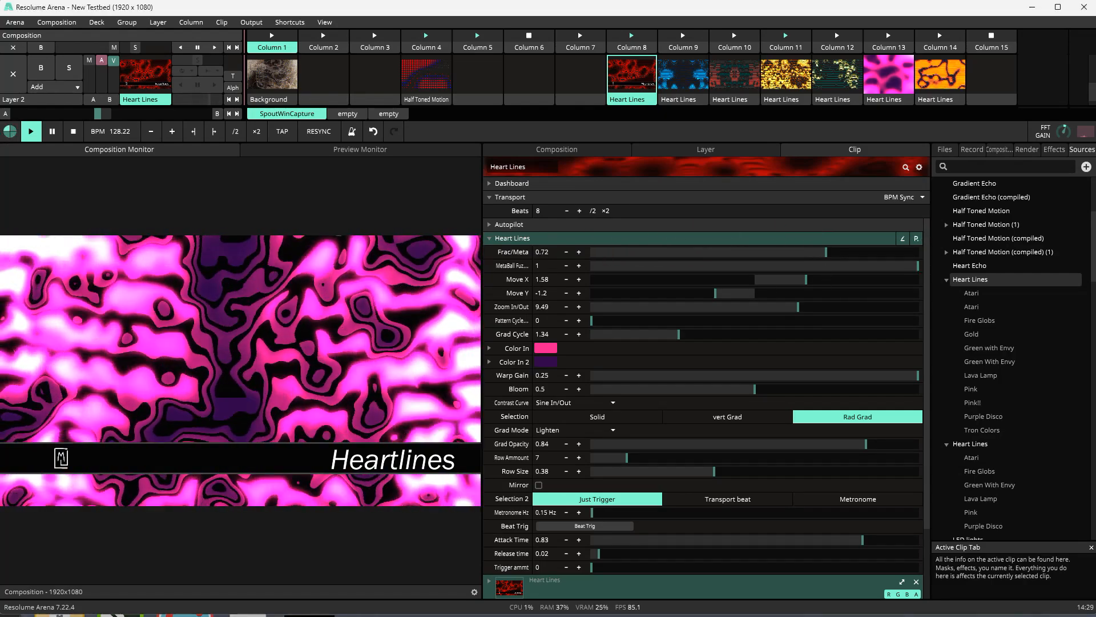
left_click_drag(913, 267, 559, 292)
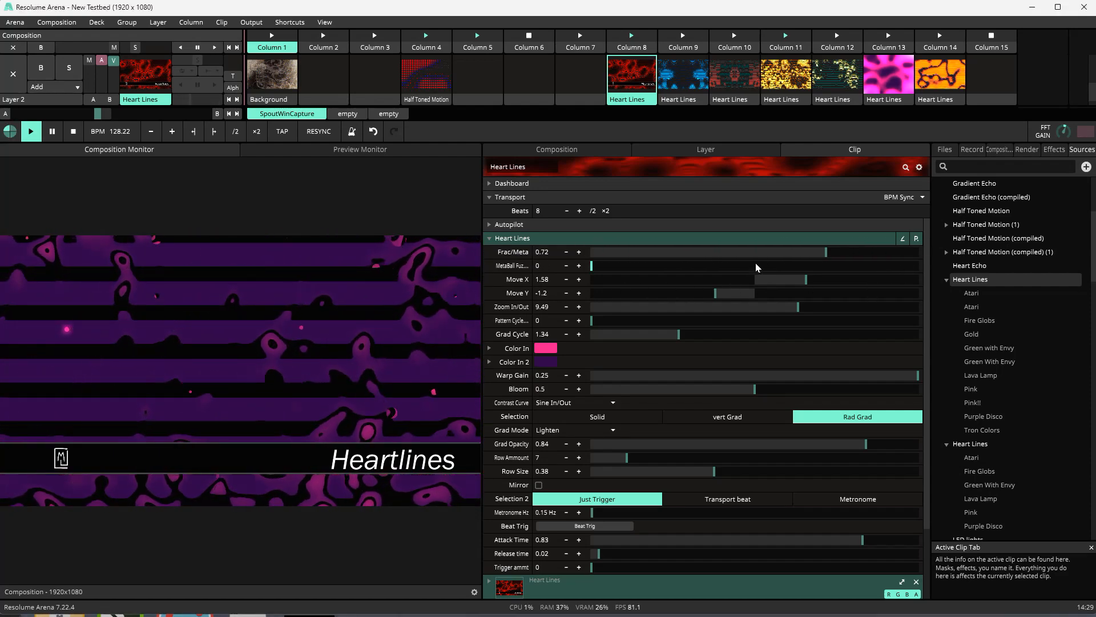
left_click_drag(826, 252, 930, 249)
left_click_drag(1009, 255, 751, 270)
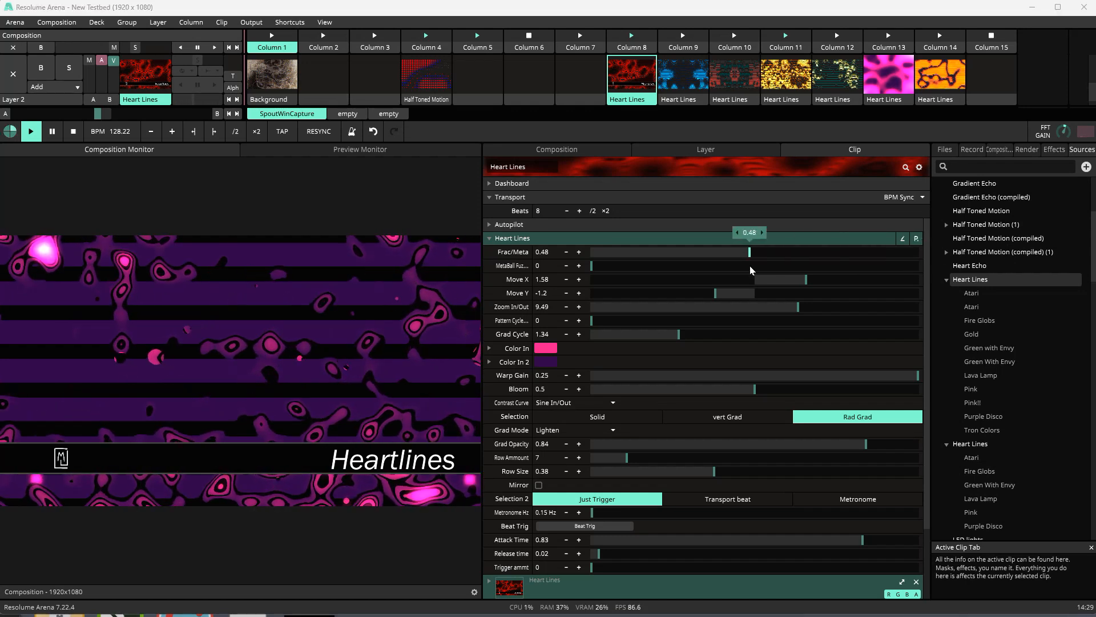
left_click_drag(750, 268, 891, 255)
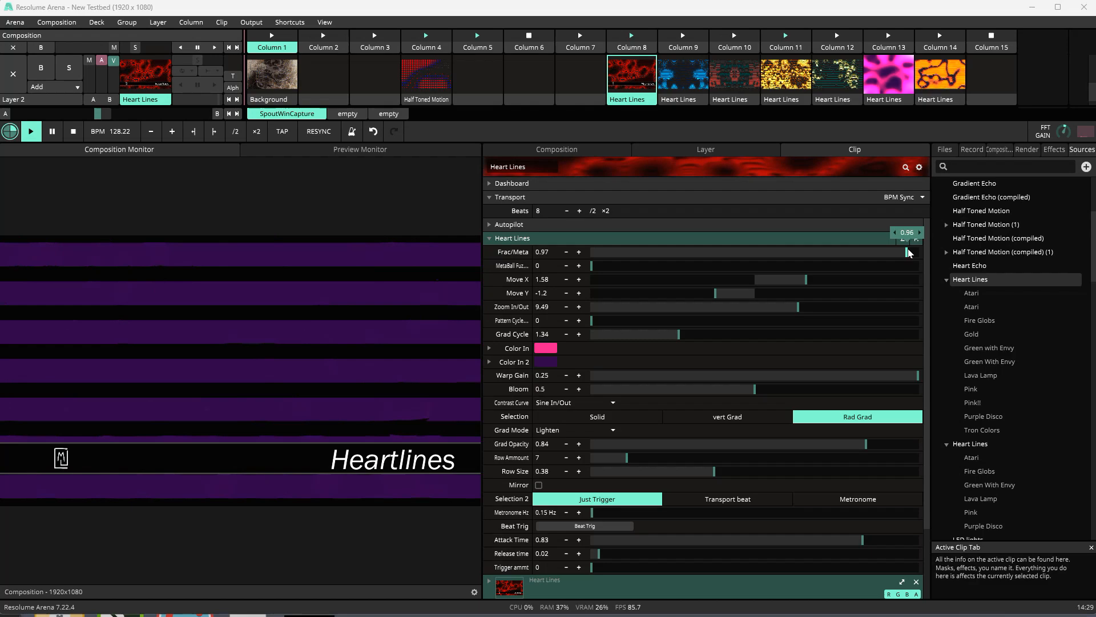
Set the MetaBall fuzz to 0.7 and, after trying Frac/Meta at 0, set it to 0.51.
left_click_drag(590, 267, 804, 269)
left_click_drag(917, 251, 494, 235)
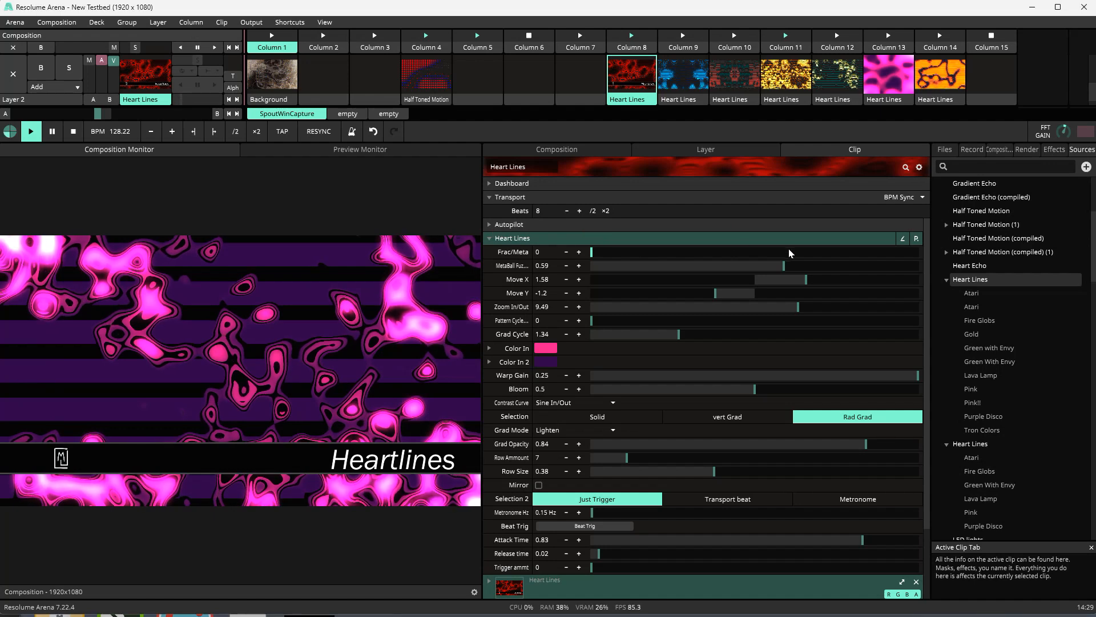
left_click_drag(785, 265, 819, 264)
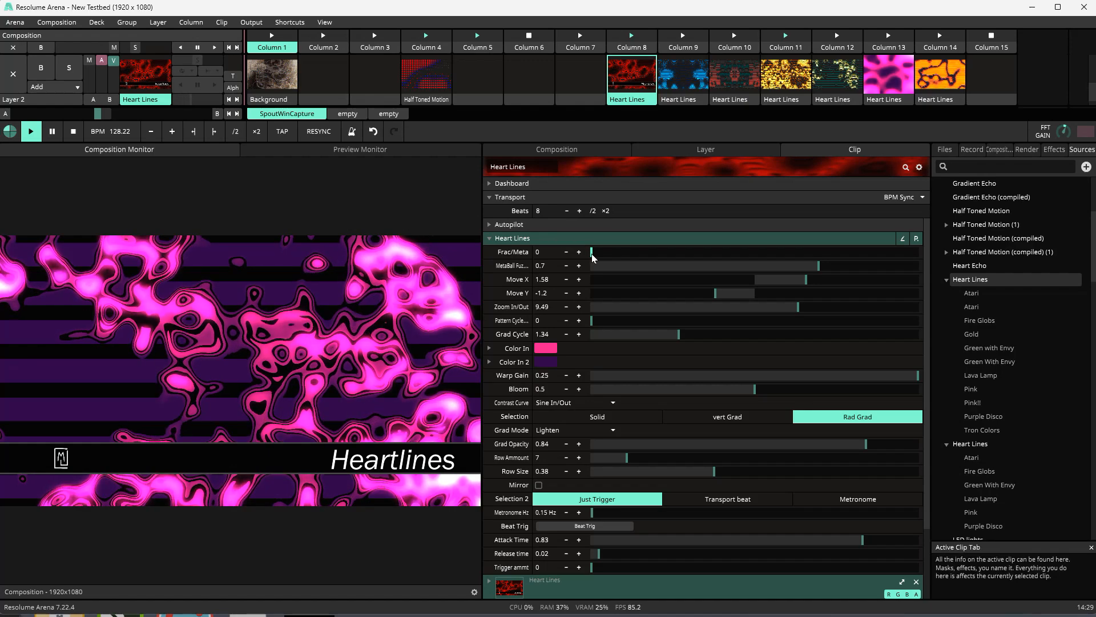
left_click_drag(592, 254, 758, 258)
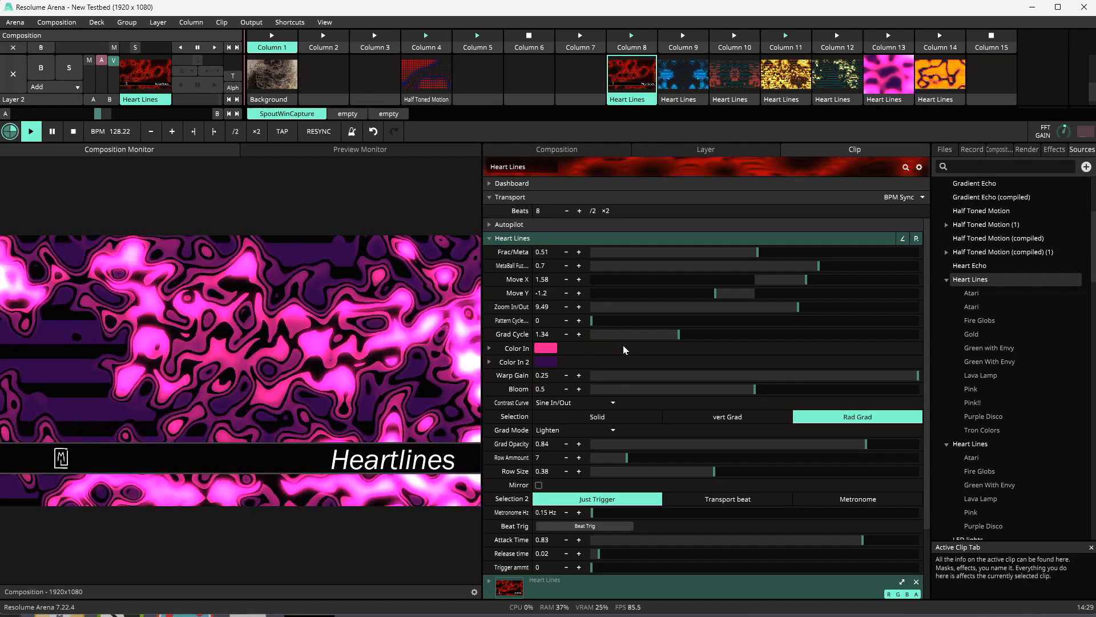
Set the pattern's Zoom In/Out to 12.74 and shift its position to Move X -0.61, Move Y -1.01.
left_click_drag(797, 307, 603, 313)
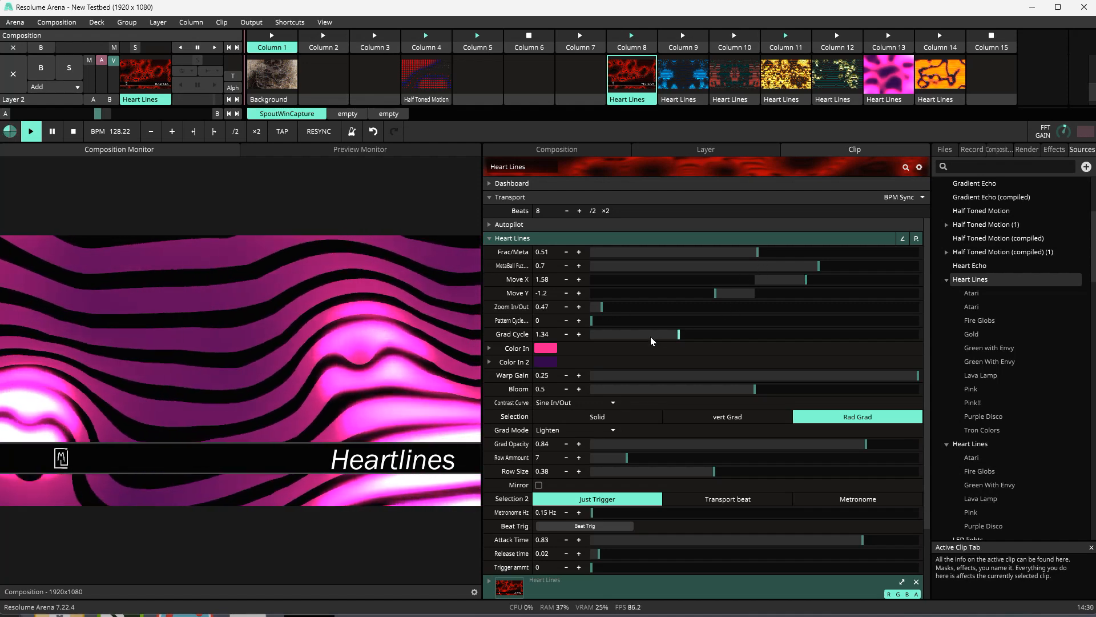
left_click_drag(594, 310, 869, 317)
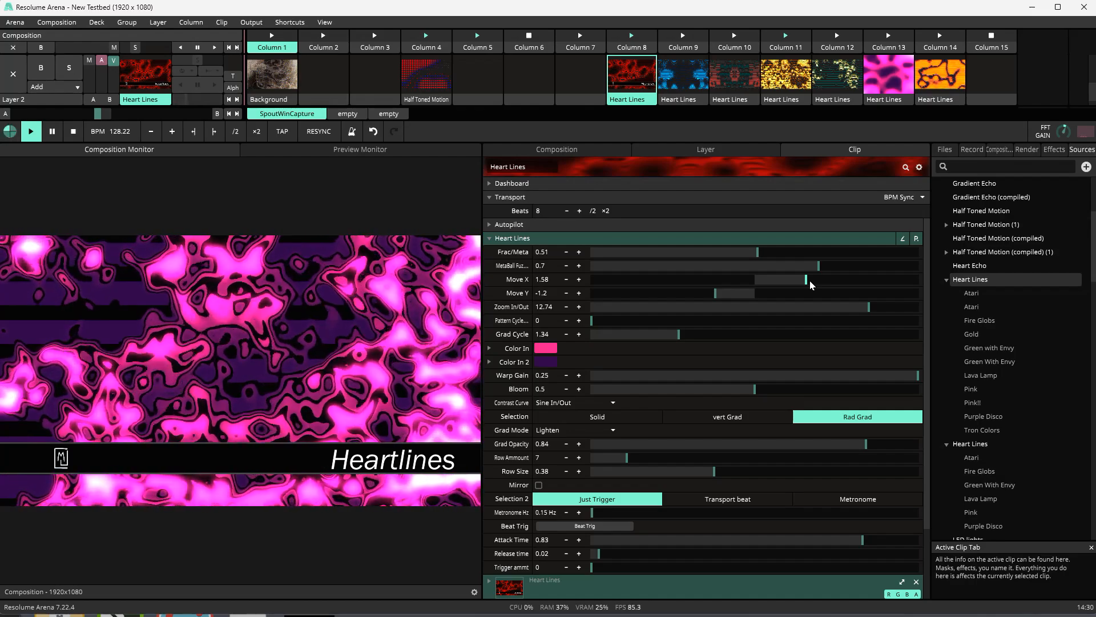
left_click_drag(809, 280, 784, 284)
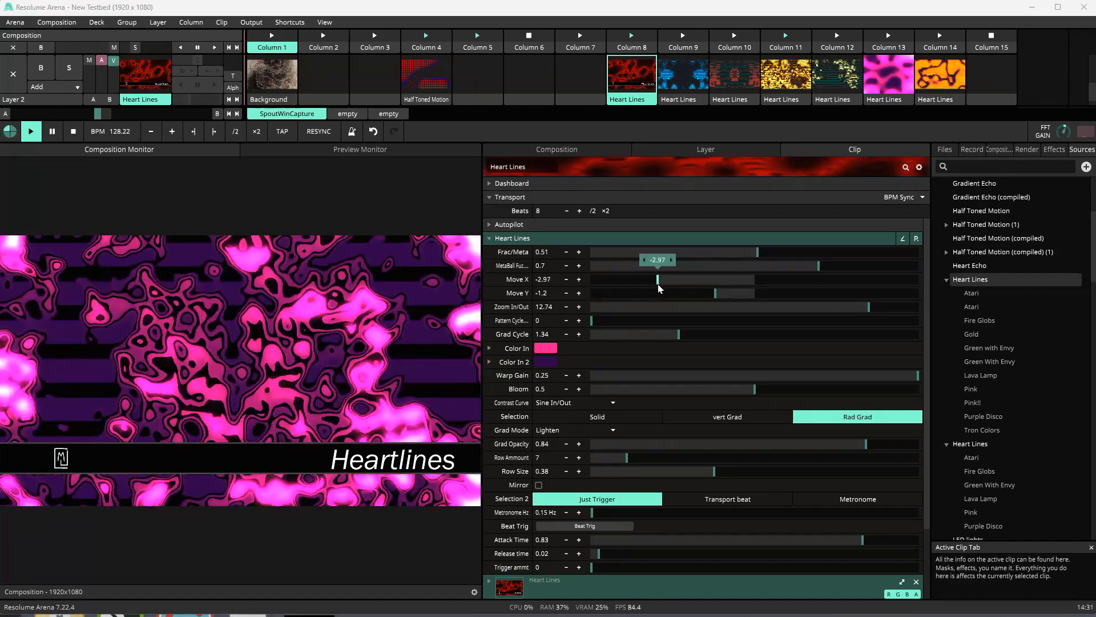
left_click_drag(660, 283, 721, 307)
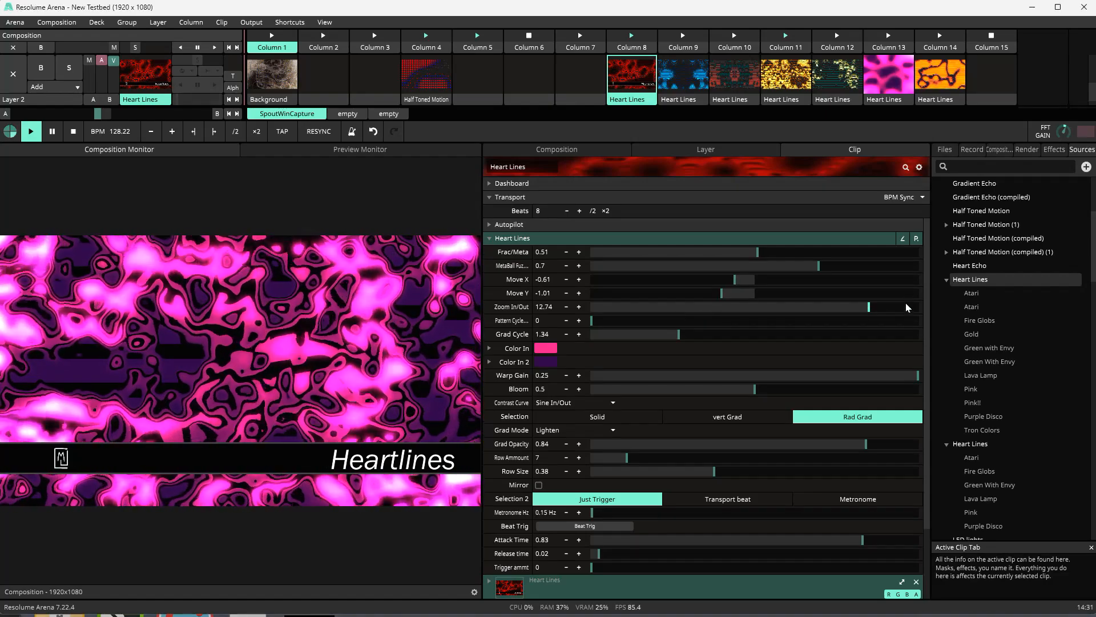
Raise Frac/Meta to 1 and reframe the pattern with Move X at 4.39 and Zoom In/Out at 8.47.
left_click_drag(753, 255, 913, 282)
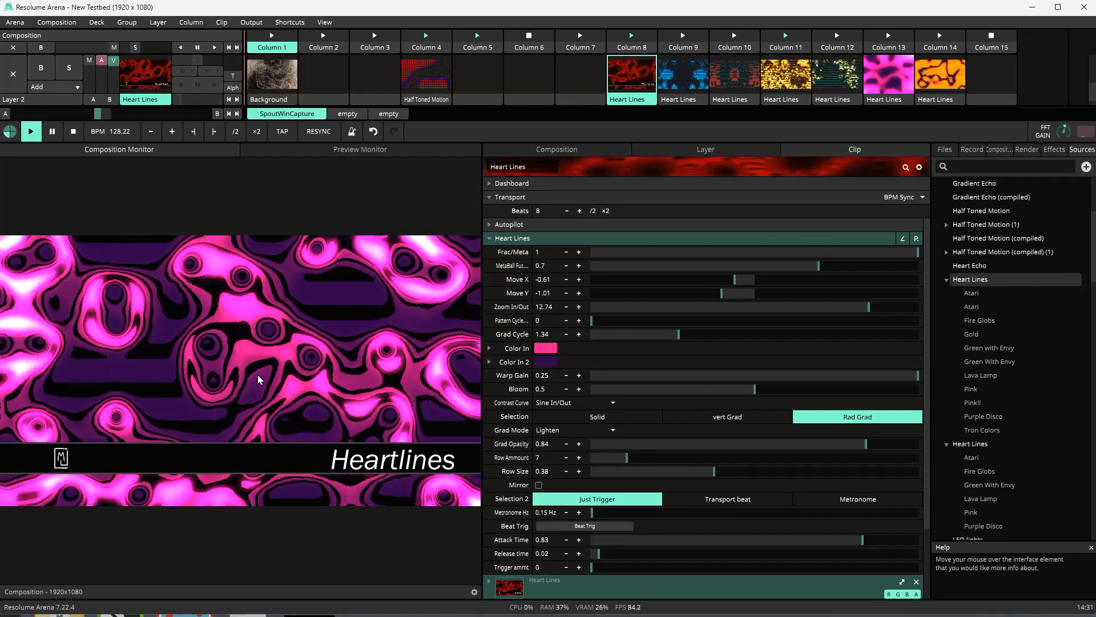
left_click_drag(735, 280, 896, 305)
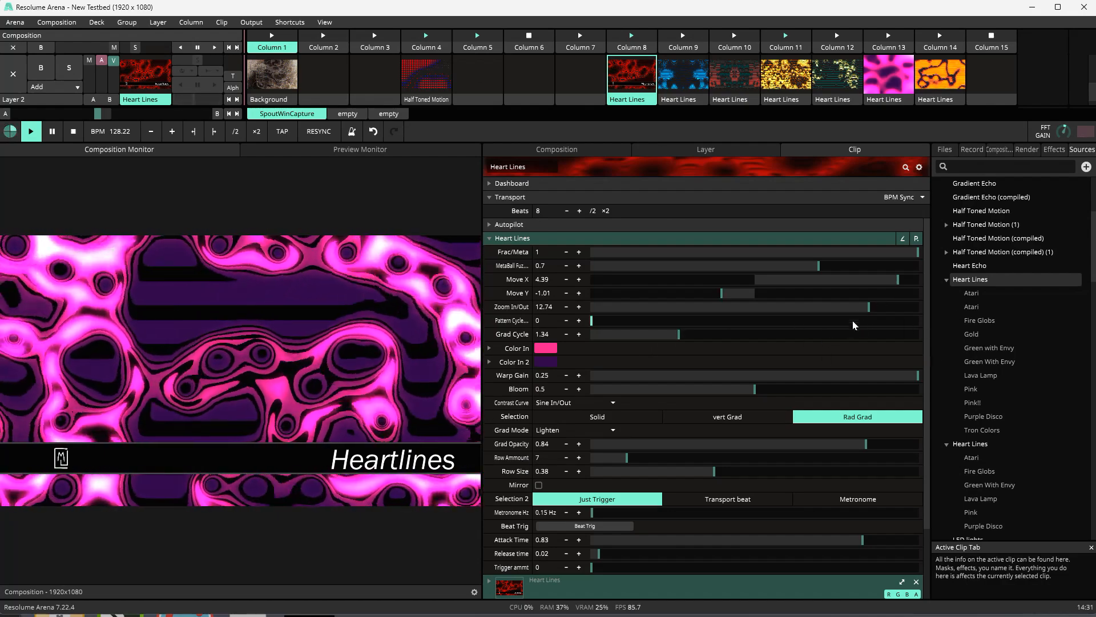
left_click_drag(874, 309, 765, 337)
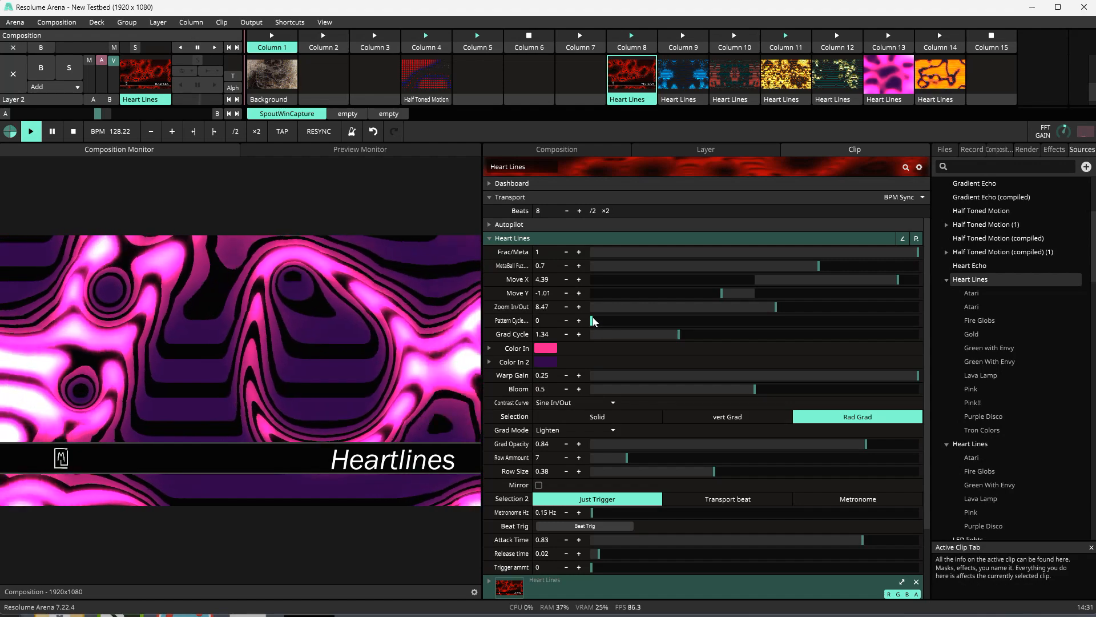
Sweep the Pattern Cycle, leaving it at 1.16, and lower Frac/Meta to 0.12.
left_click_drag(593, 321, 838, 342)
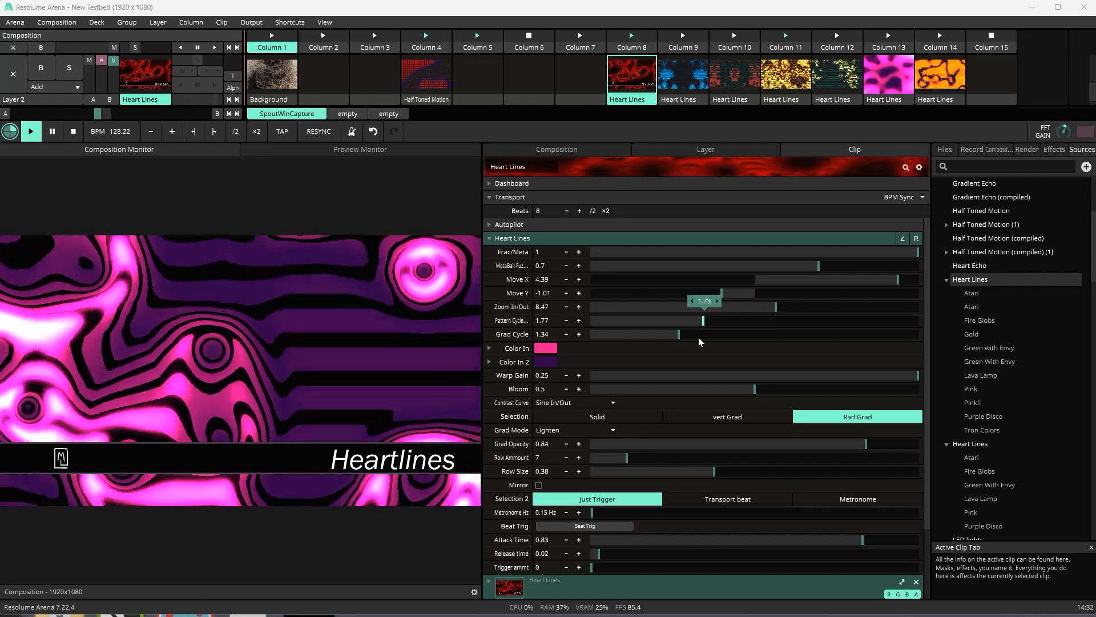
left_click_drag(622, 353, 669, 336)
left_click_drag(917, 252, 631, 274)
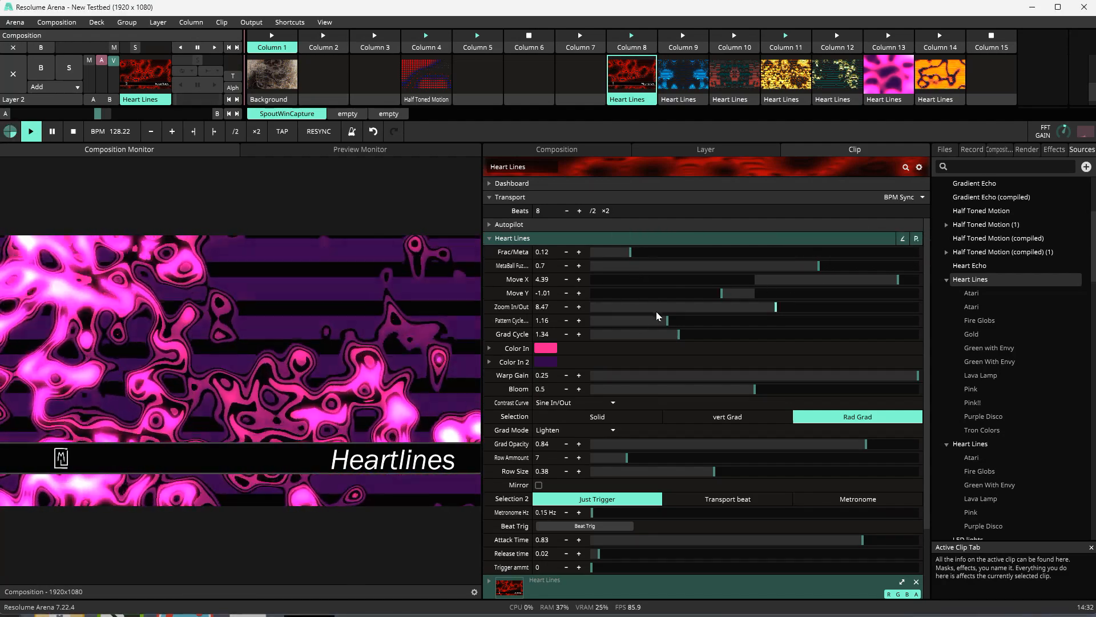
Sweep the Pattern Cycle through low and high values and settle it at 0.27.
left_click_drag(667, 320, 702, 328)
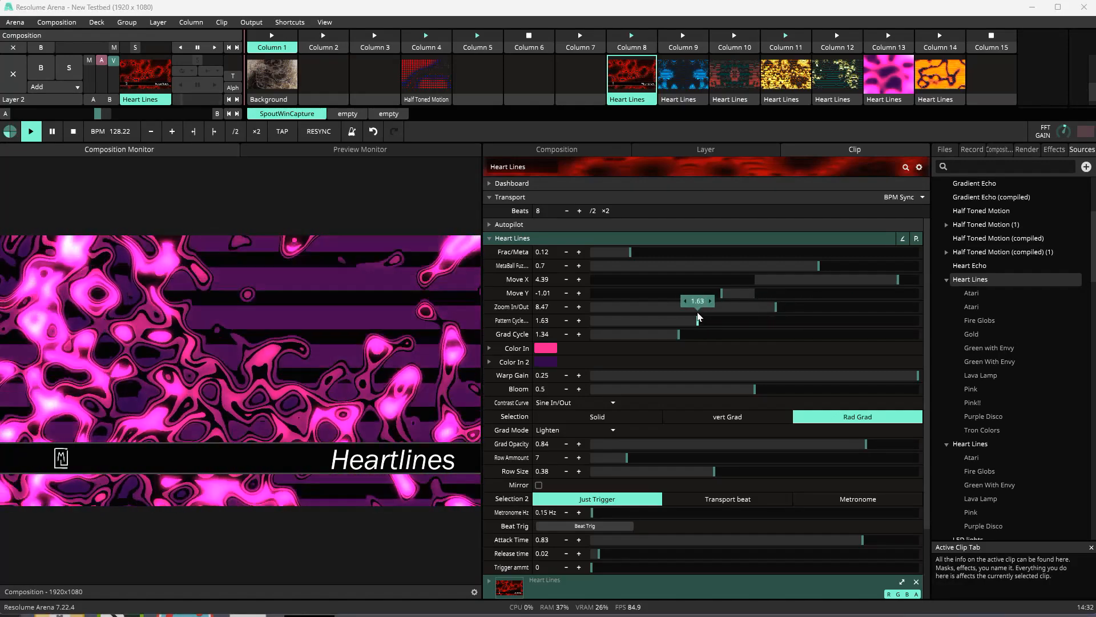
left_click_drag(625, 323, 599, 333)
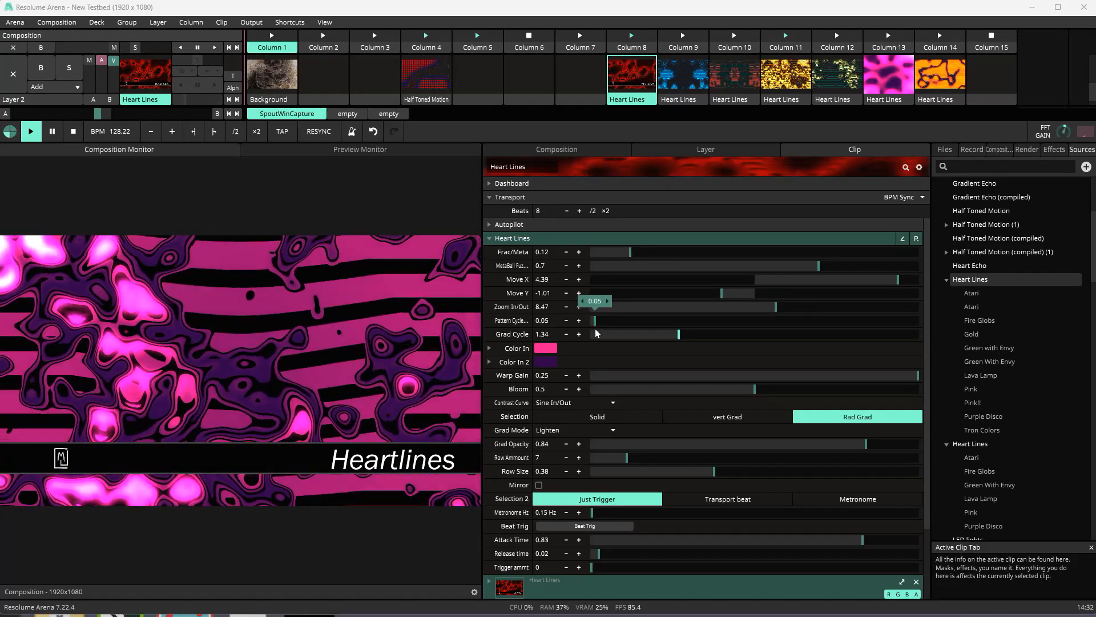
left_click_drag(595, 330, 818, 357)
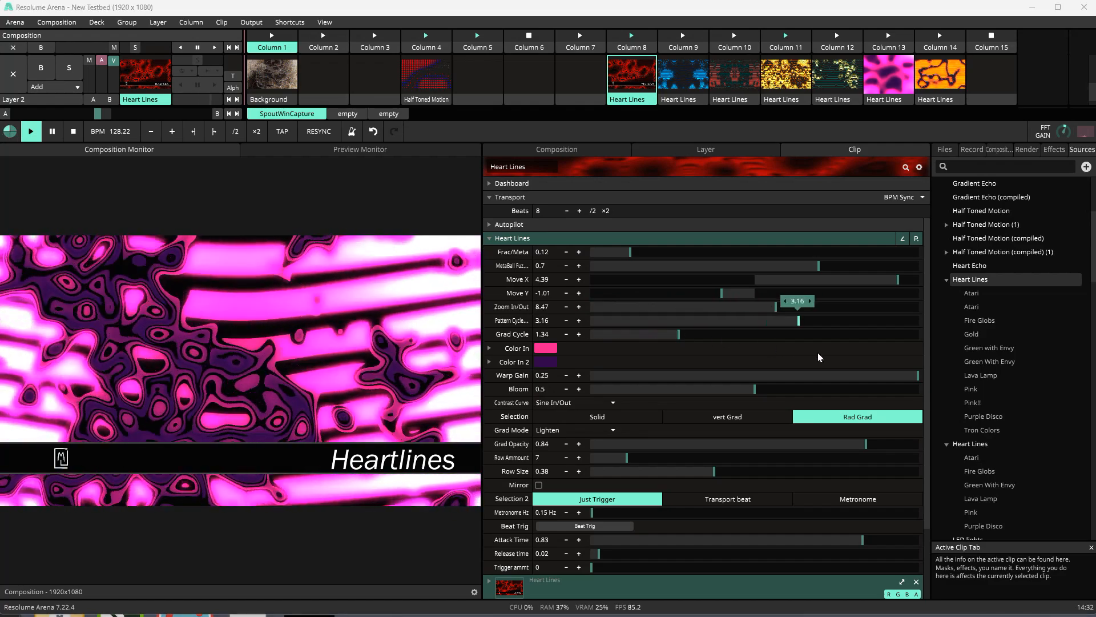
left_click_drag(936, 375, 614, 342)
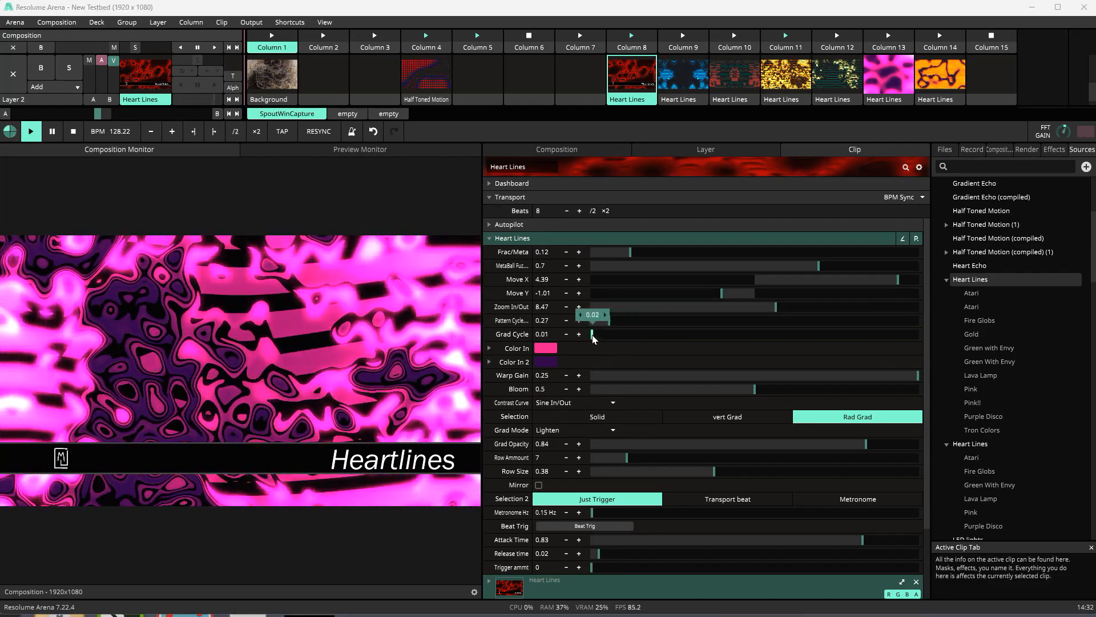
Set Frac/Meta to 1 and, after trying 0.64, set Grad Cycle to 3.72.
left_click_drag(592, 335, 635, 357)
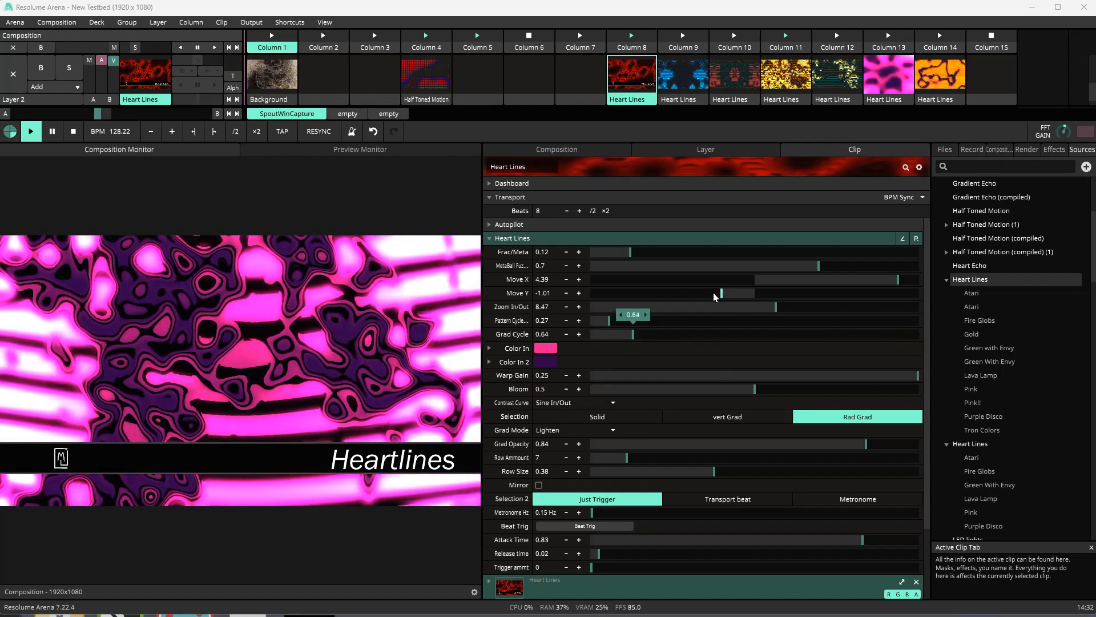
left_click_drag(631, 251, 899, 268)
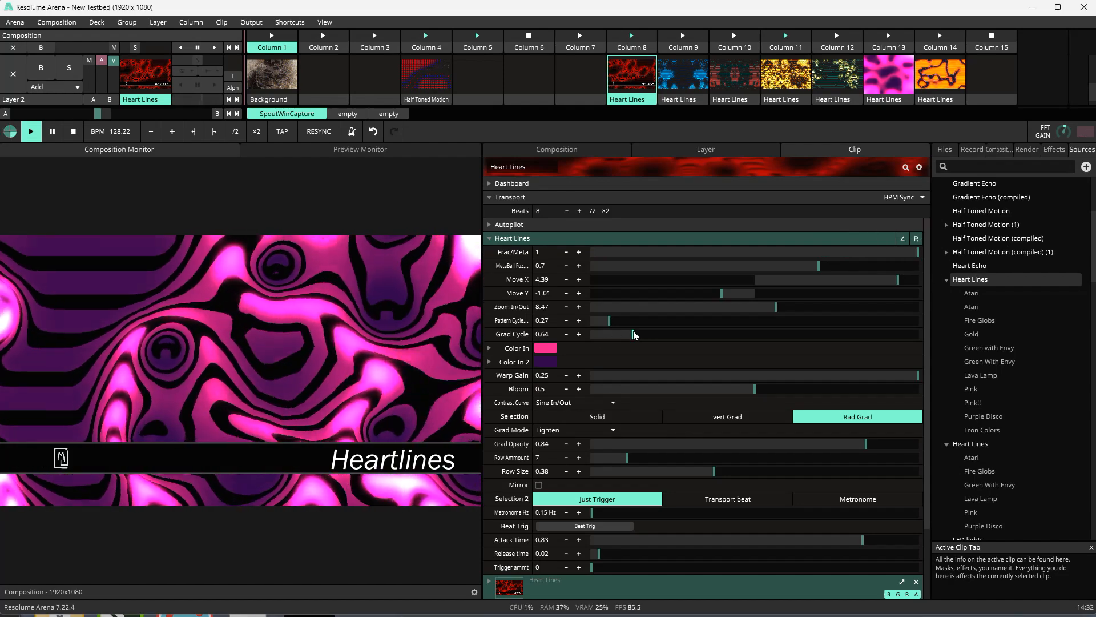
left_click_drag(633, 334, 834, 347)
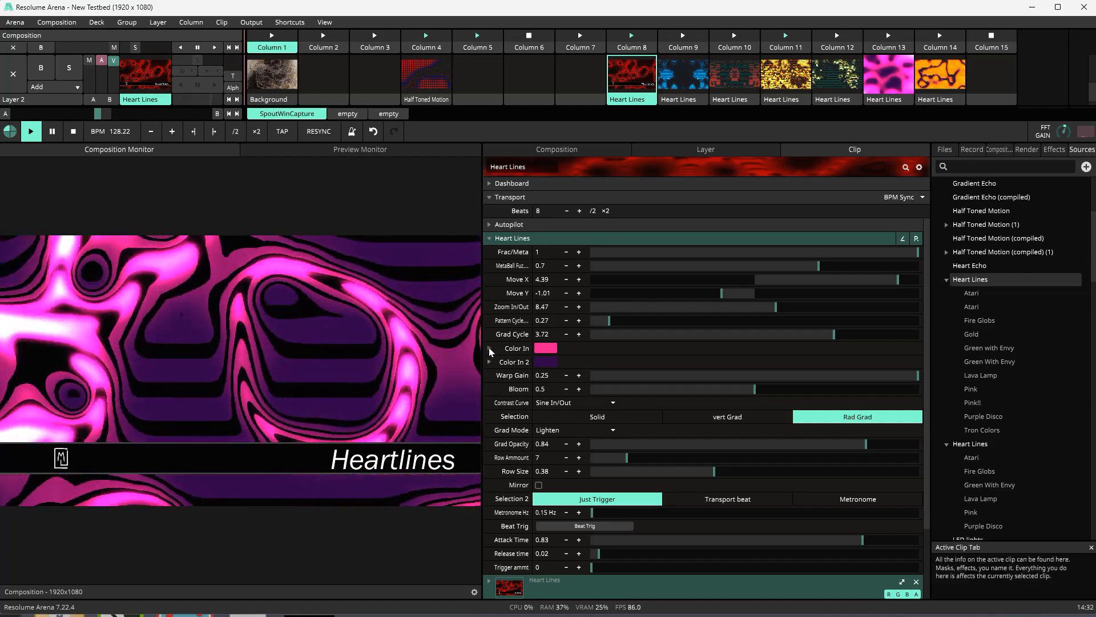
Expand the Color In picker and try dark red, orange-red and salmon shades, ending on salmon.
left_click(489, 348)
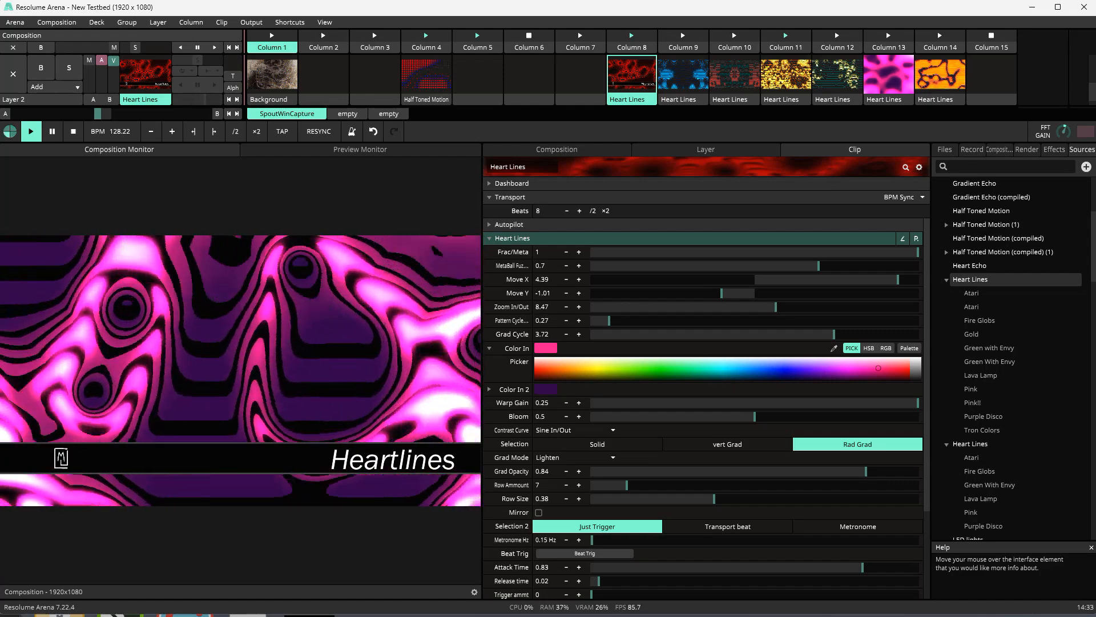
left_click_drag(558, 362, 536, 378)
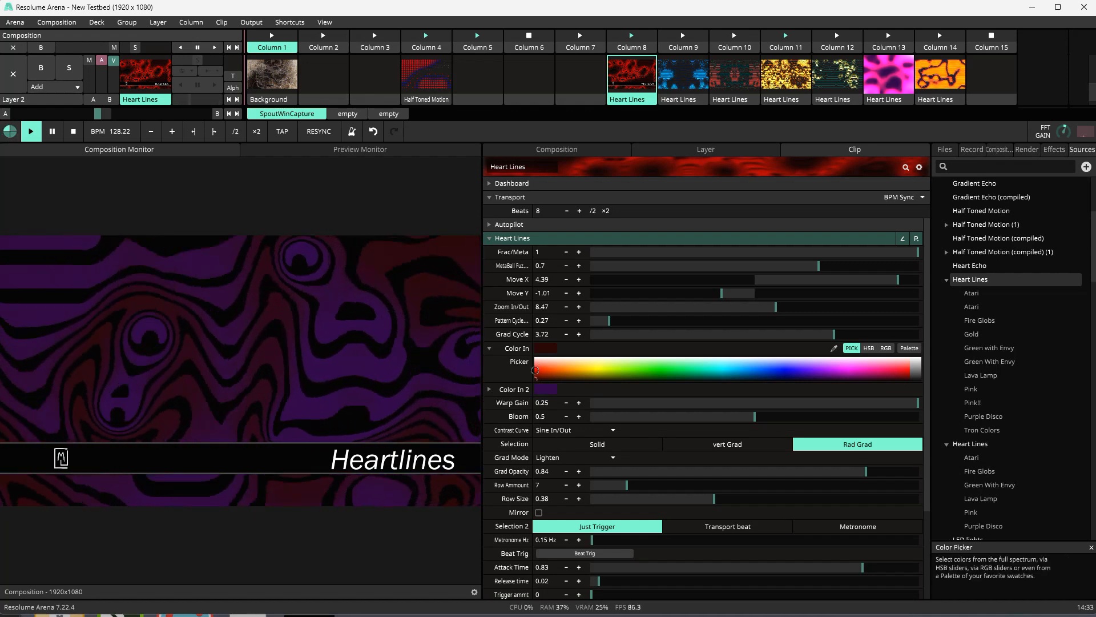
left_click(535, 361)
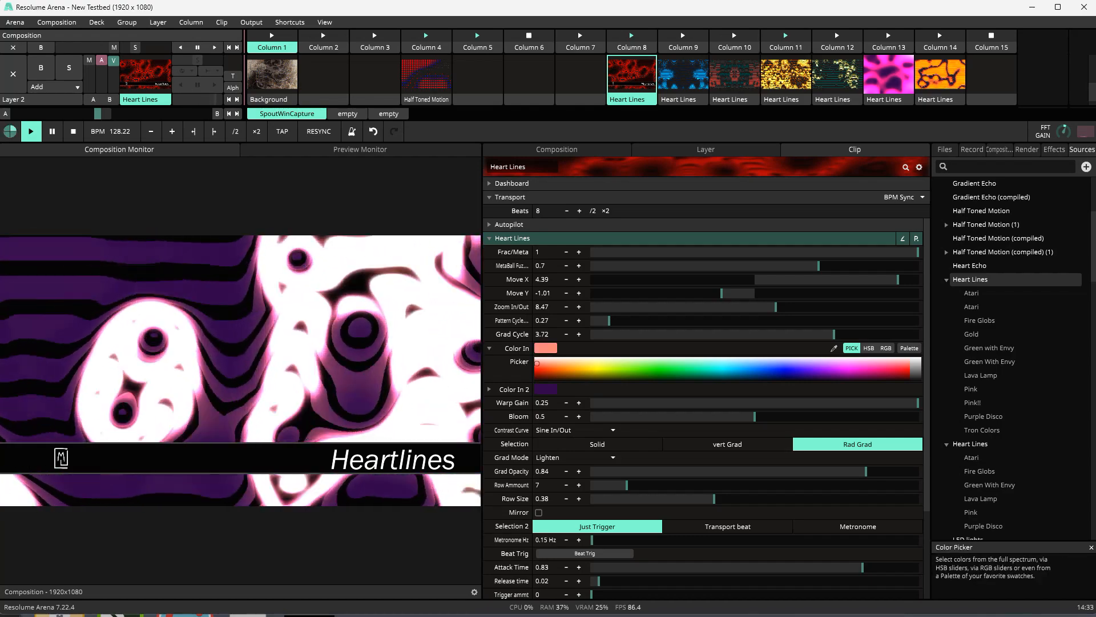
left_click(541, 369)
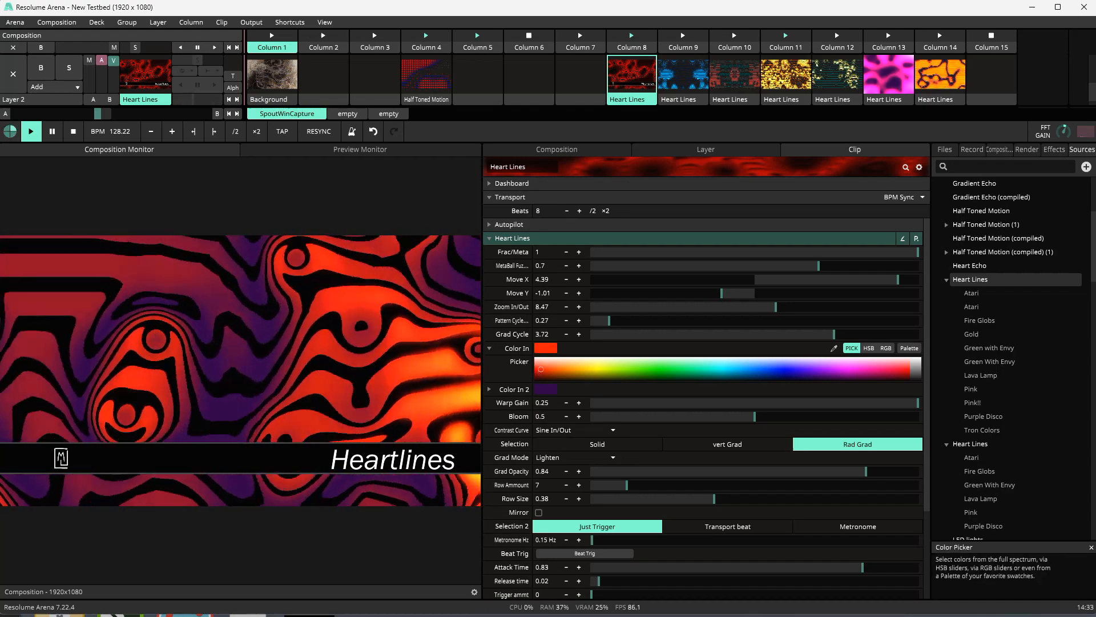
left_click(542, 365)
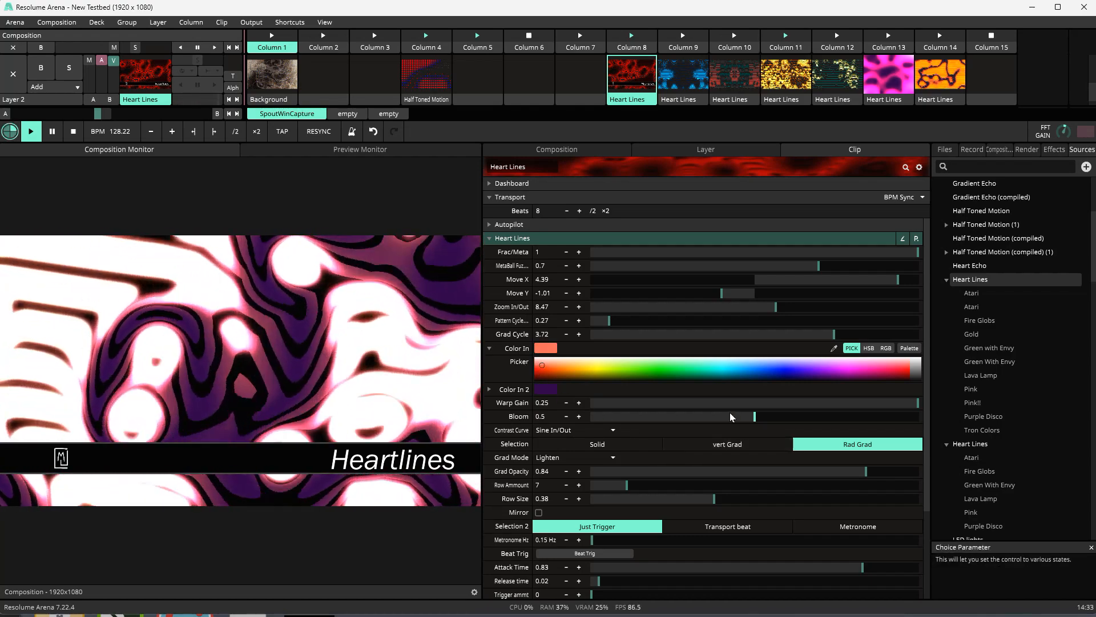
Change Color In to orange-red and, after trying low Bloom values around 0.1, set Bloom to 1.
left_click_drag(755, 422, 616, 439)
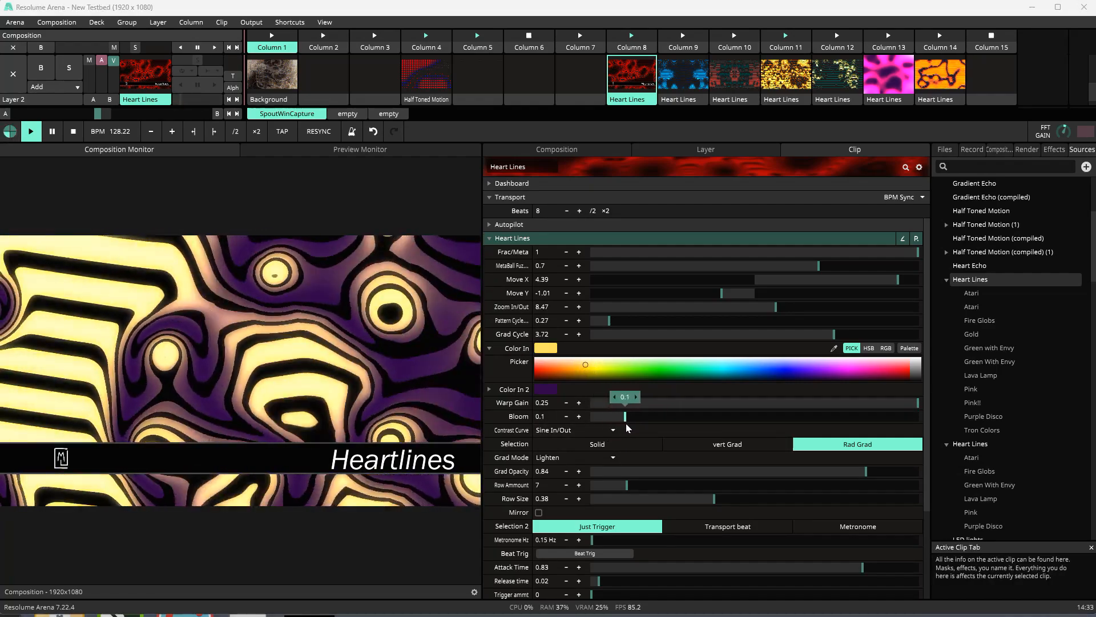
left_click_drag(635, 423, 633, 424)
left_click_drag(568, 375, 545, 367)
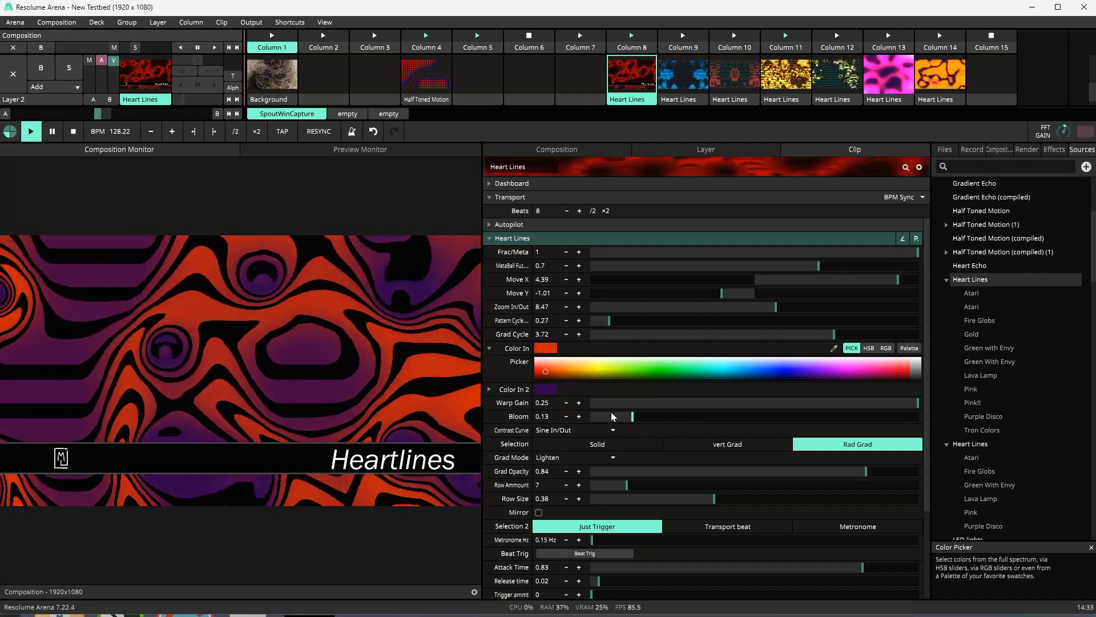
left_click_drag(611, 414, 999, 449)
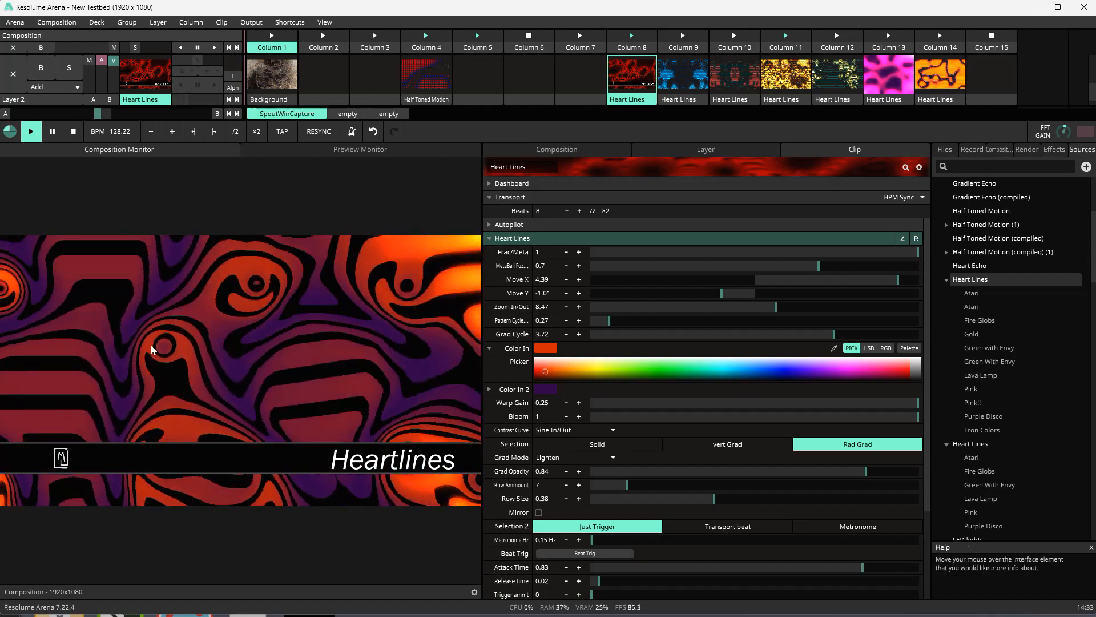
Set Grad Cycle to 0.26 and use the HSB controls to set Color In to 93.01% saturation and 87.94% brightness.
left_click_drag(838, 338, 610, 353)
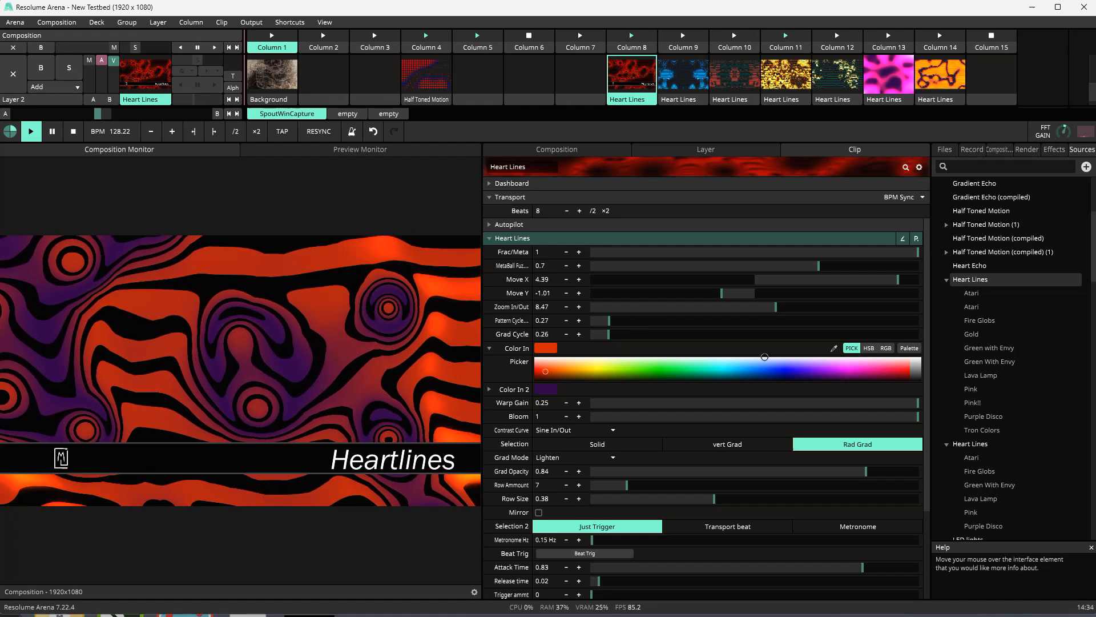
left_click(868, 348)
mouse_move(912, 388)
left_mouse_down()
mouse_move(882, 371)
mouse_move(889, 388)
mouse_move(860, 385)
mouse_move(895, 375)
left_mouse_up()
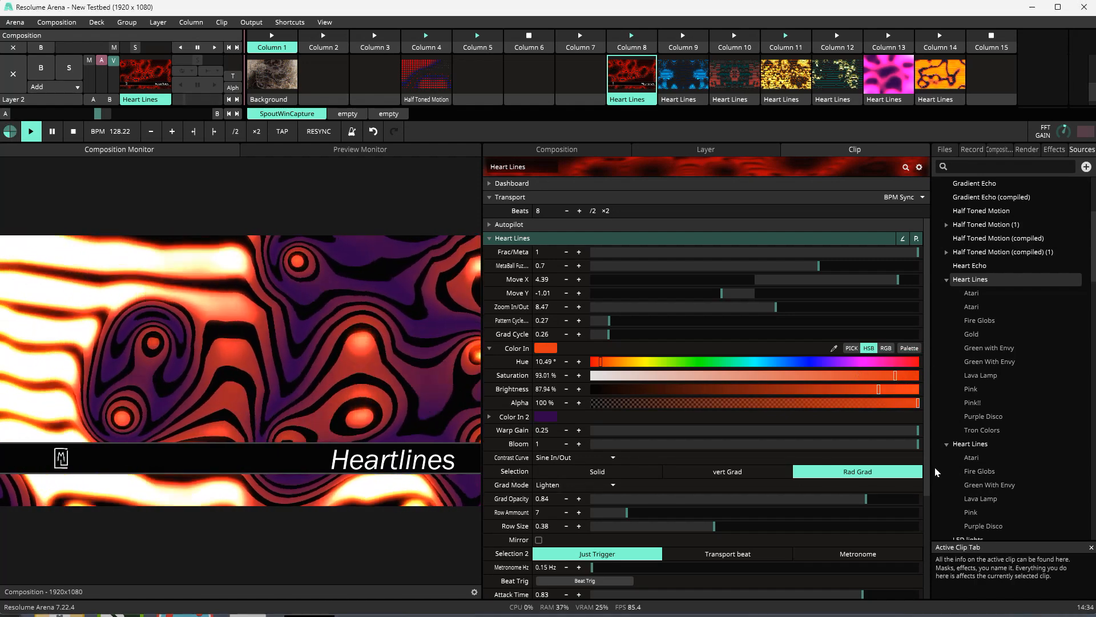
Lower Bloom to 0.19, change Color In 2 to black and collapse both color settings.
left_click_drag(915, 449, 653, 450)
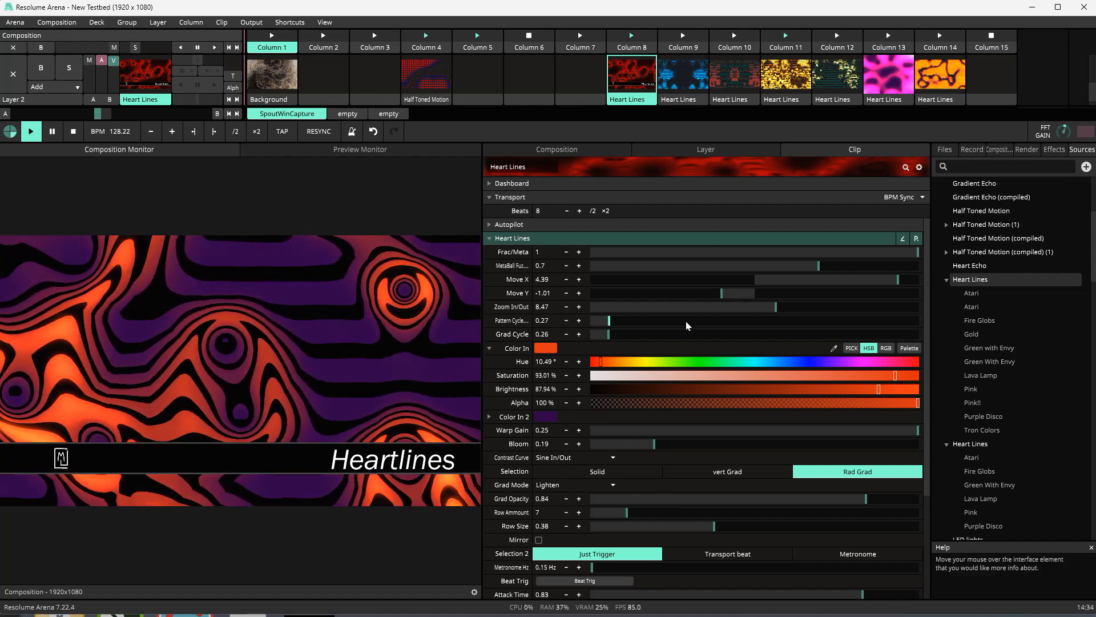
left_click(547, 417)
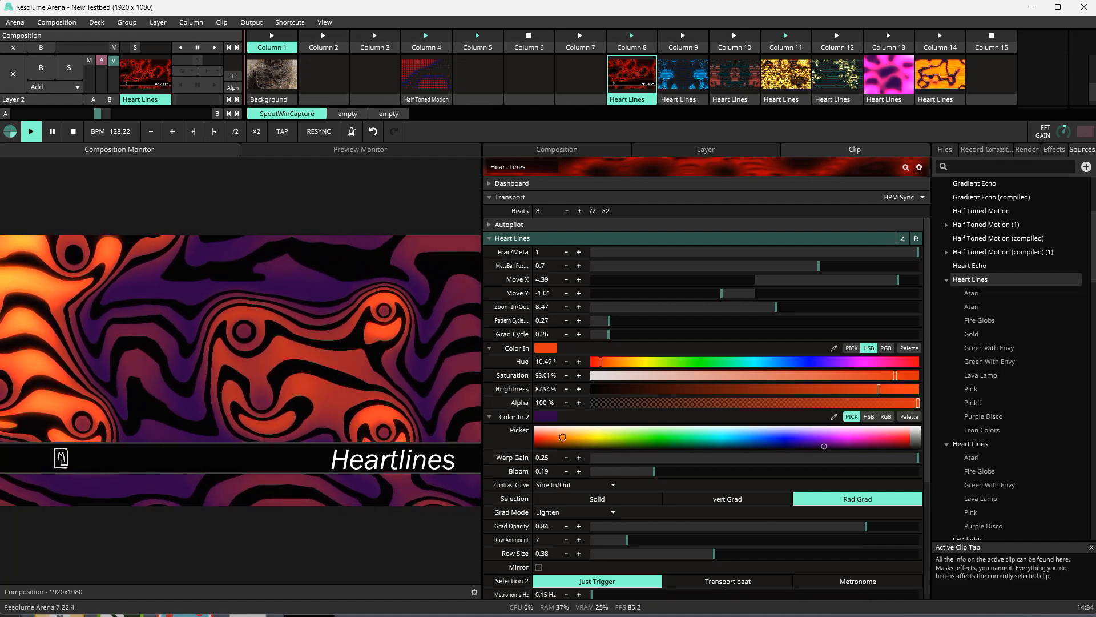
left_click(561, 442)
left_click_drag(561, 441, 567, 449)
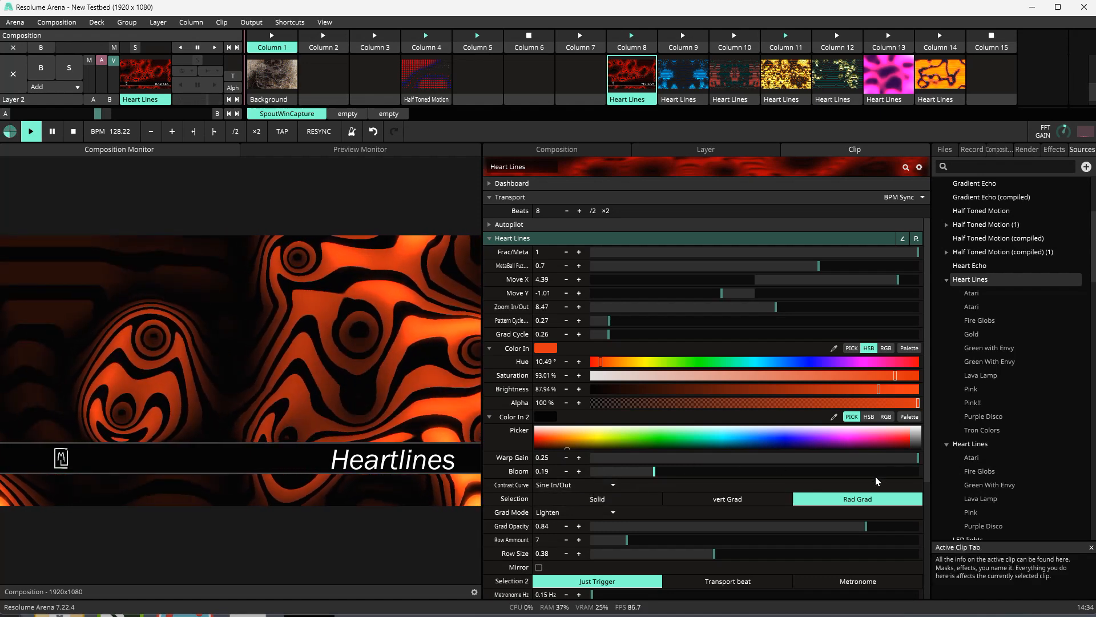
left_click(489, 418)
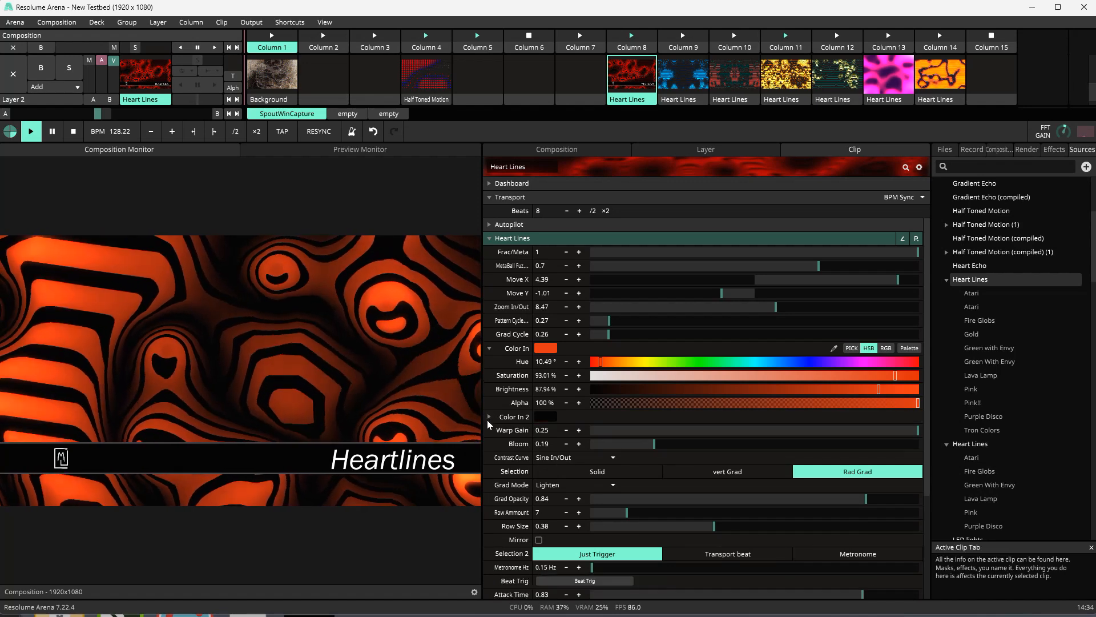
left_click(488, 348)
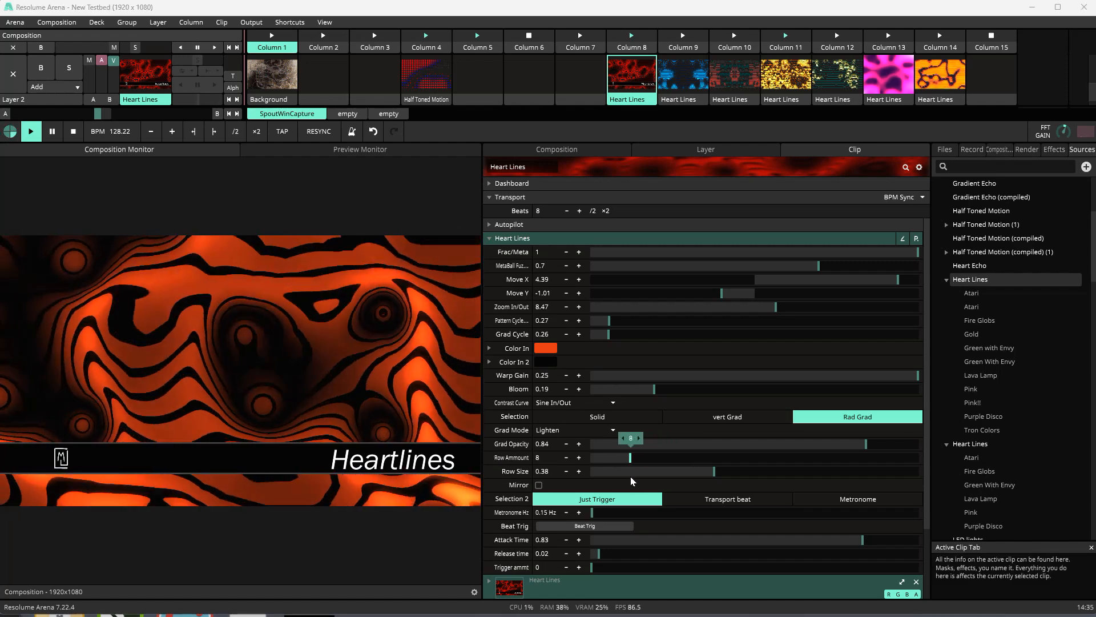
Set Row Size to 0.04 and, after trying Row Ammount values of 4, 15 and 27, set Row Ammount to 12.
left_click_drag(616, 482, 612, 480)
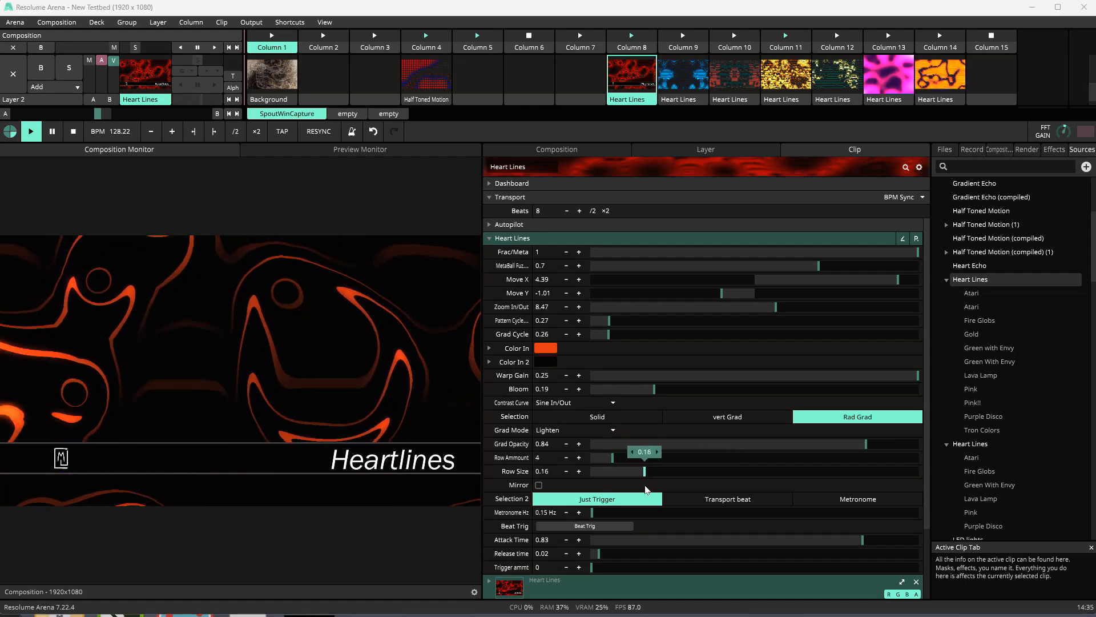
left_click_drag(632, 477, 606, 483)
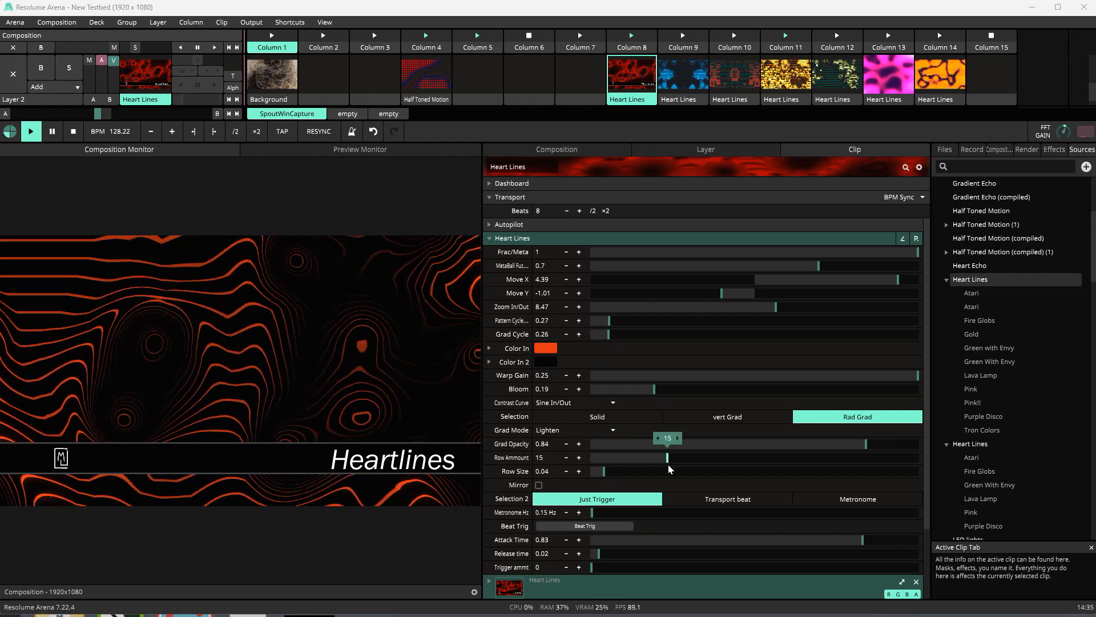
left_click_drag(669, 466, 731, 466)
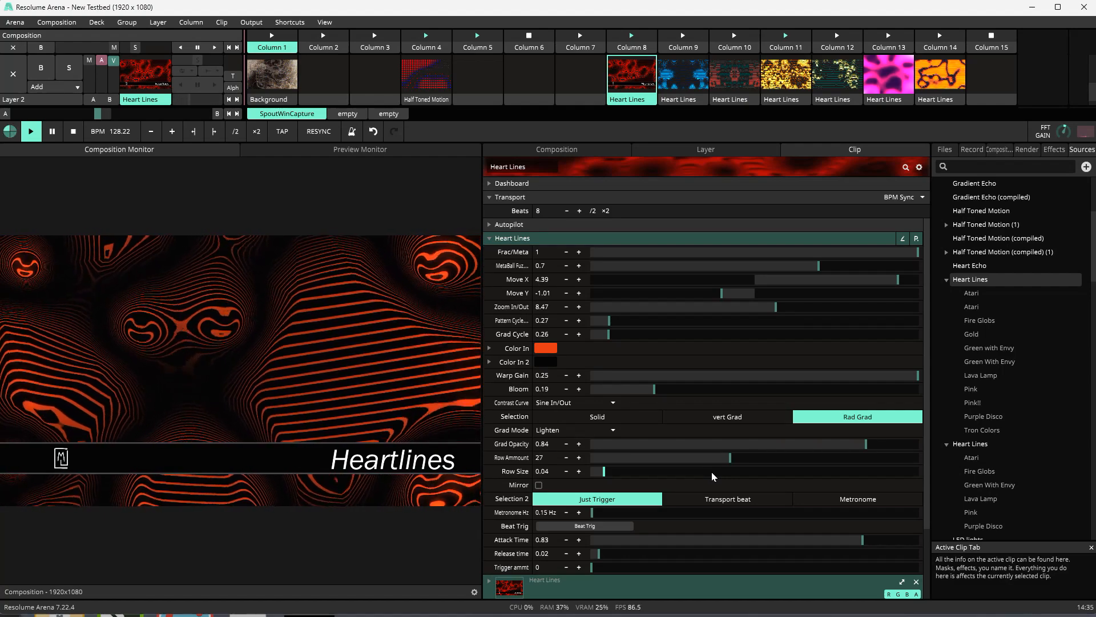
left_click(727, 460)
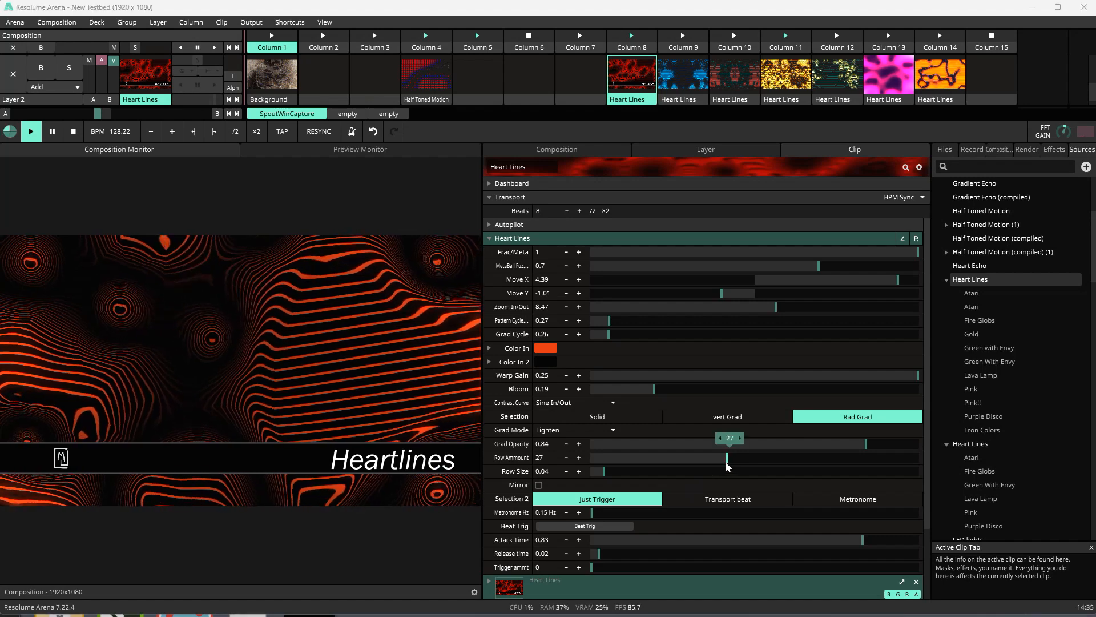
left_click_drag(726, 463, 654, 472)
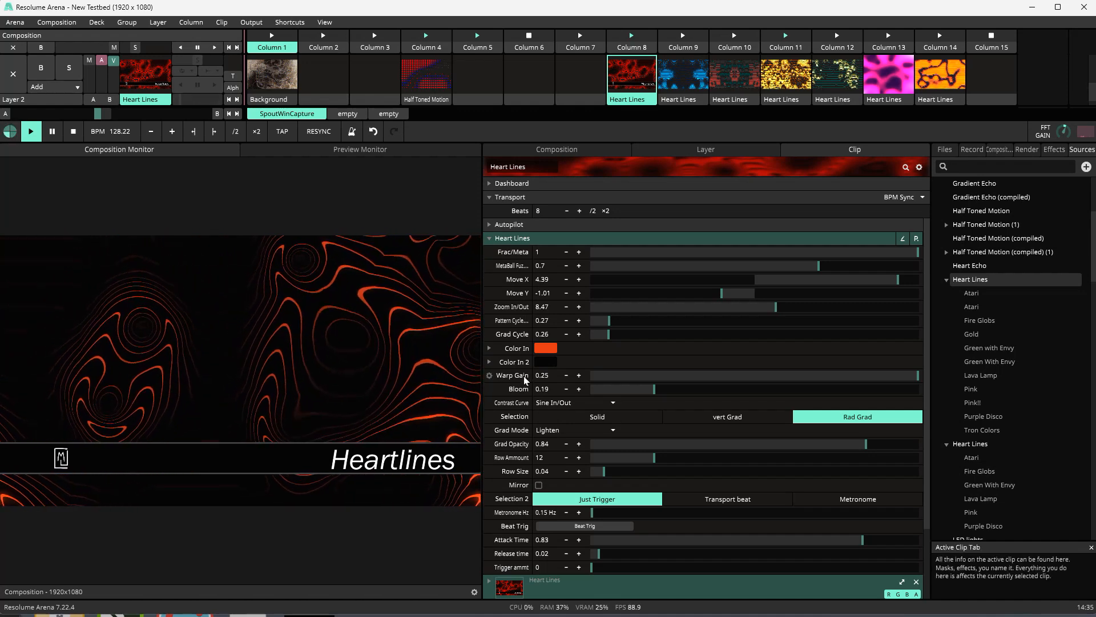
Change Color In 2 to dark blue and set Color In to a 5.66° hue with 92.83% brightness.
left_click(545, 363)
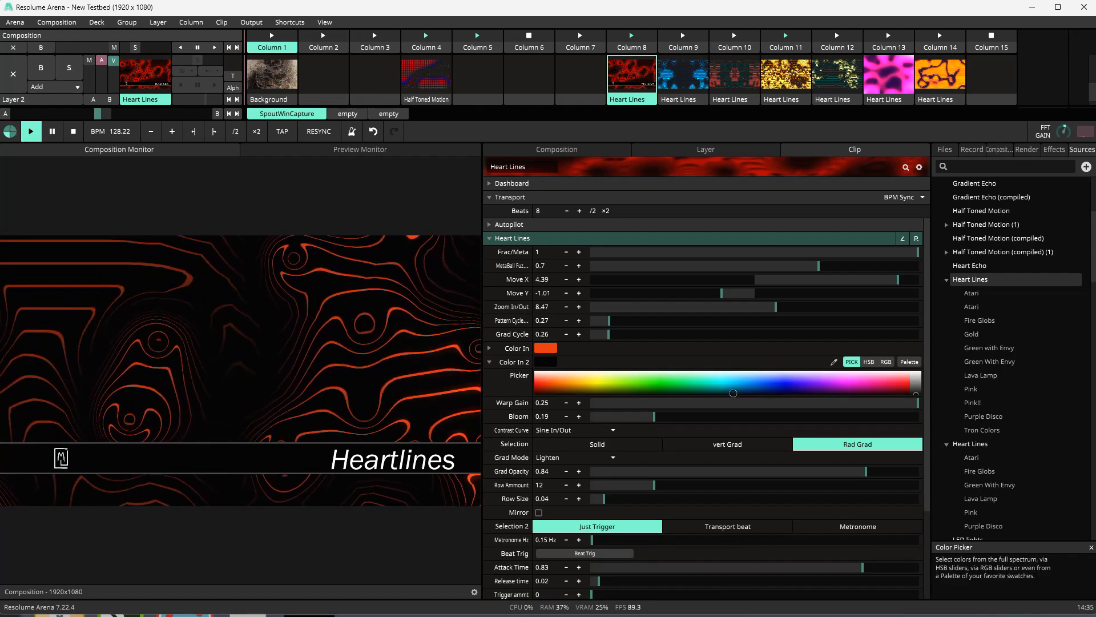
left_click(772, 388)
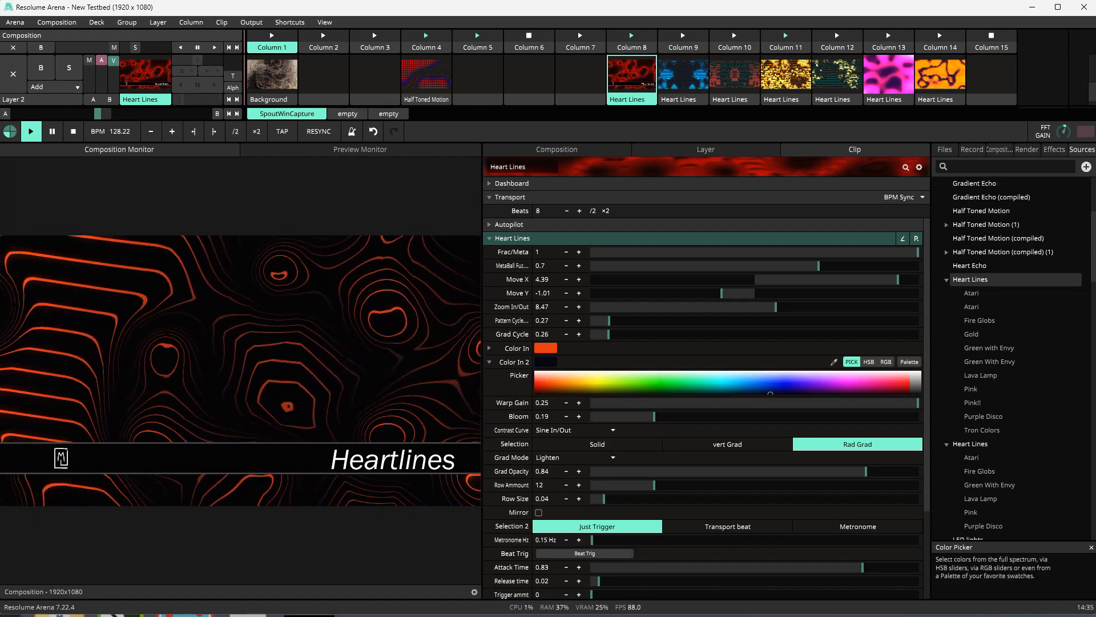
left_click(547, 347)
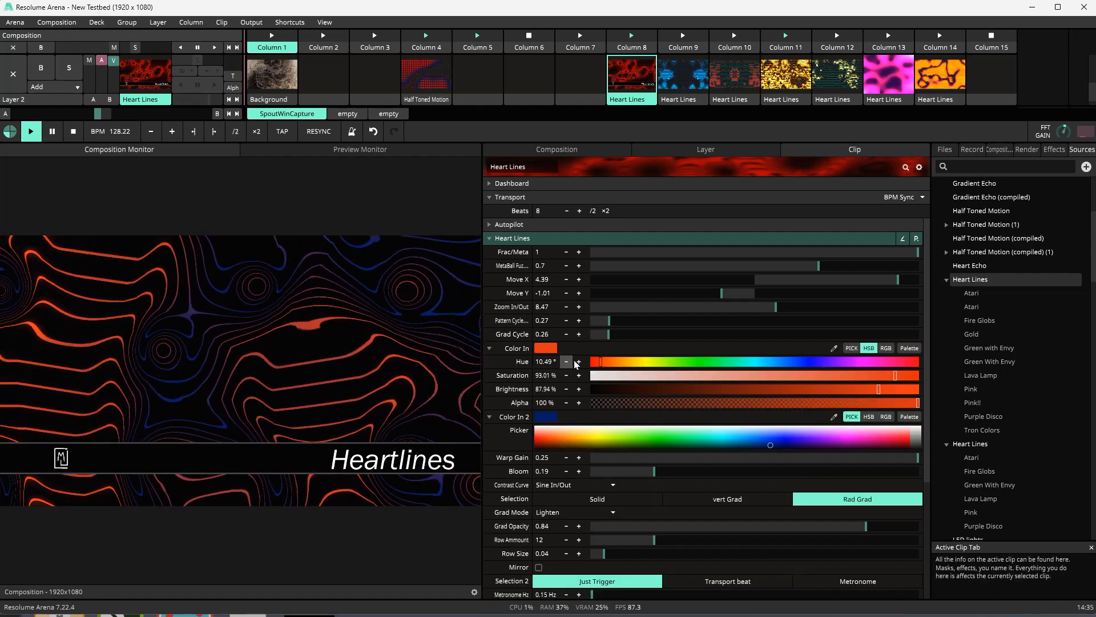
left_click(594, 365)
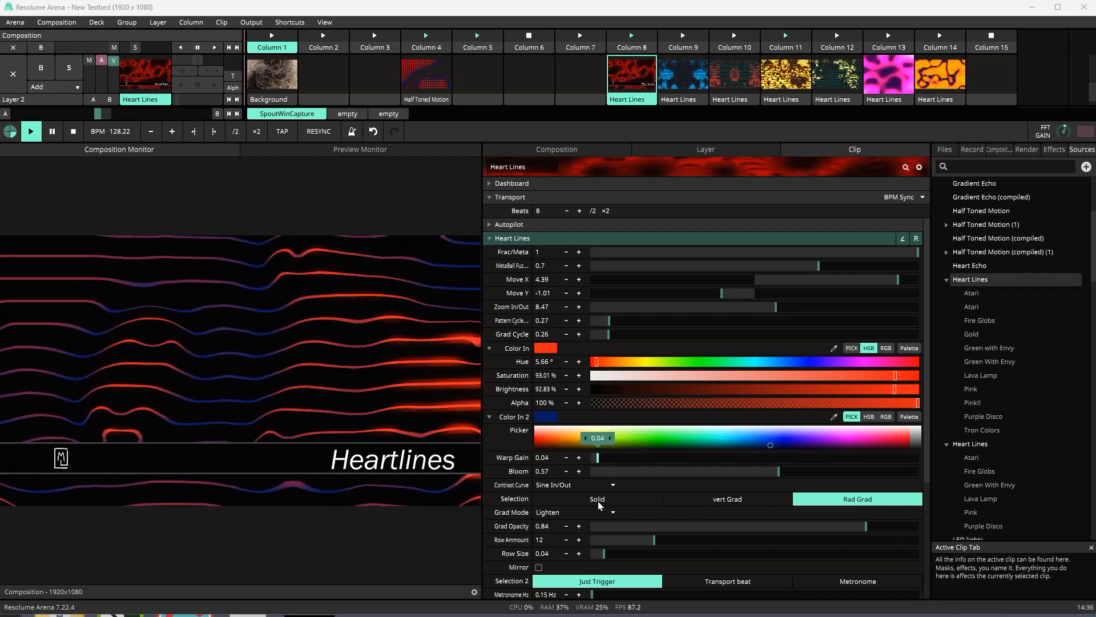
Sweep Warp Gain between low values of 0.03 to 0.04 and 0.13, and settle it at 0.13.
mouse_move(598, 501)
left_mouse_down()
mouse_move(607, 500)
mouse_move(597, 502)
left_mouse_up()
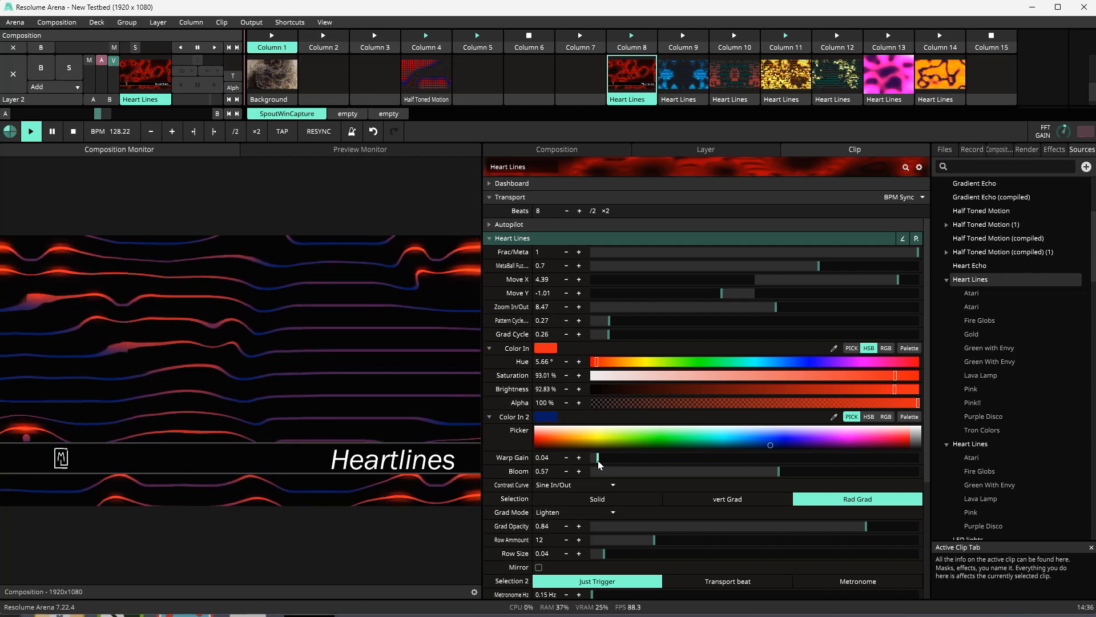
left_click_drag(598, 461, 736, 477)
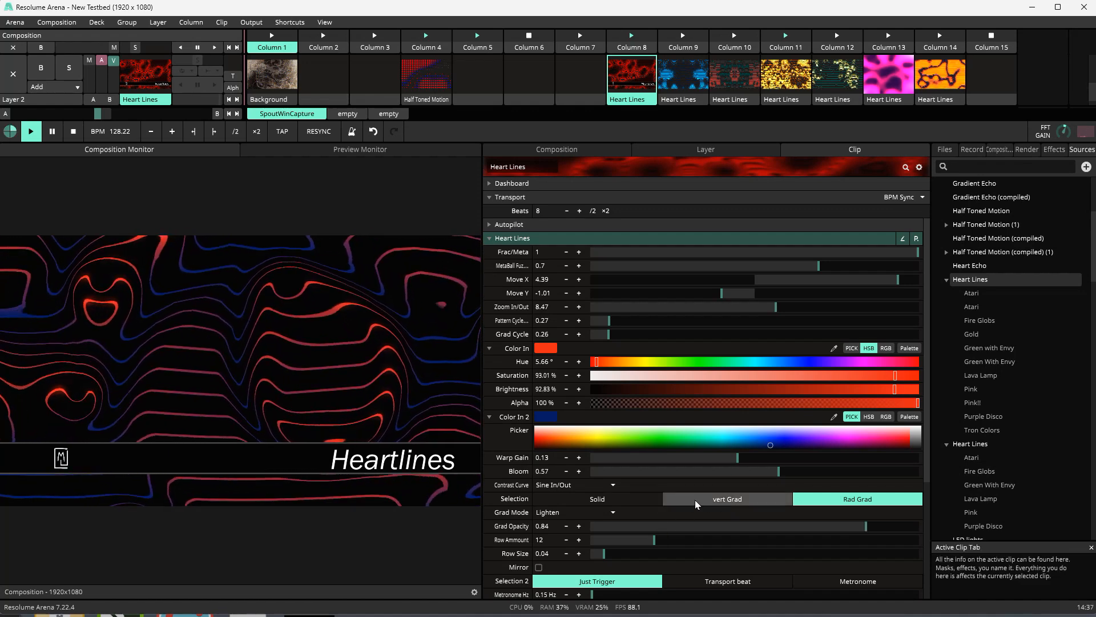
left_click_drag(732, 458, 576, 457)
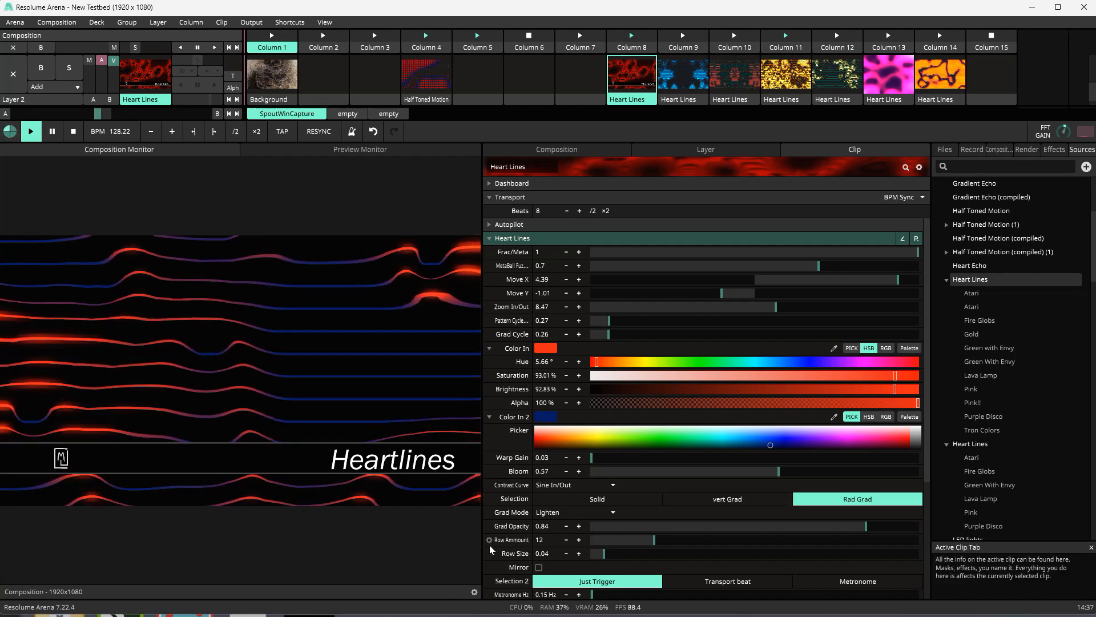
left_click_drag(592, 461, 736, 457)
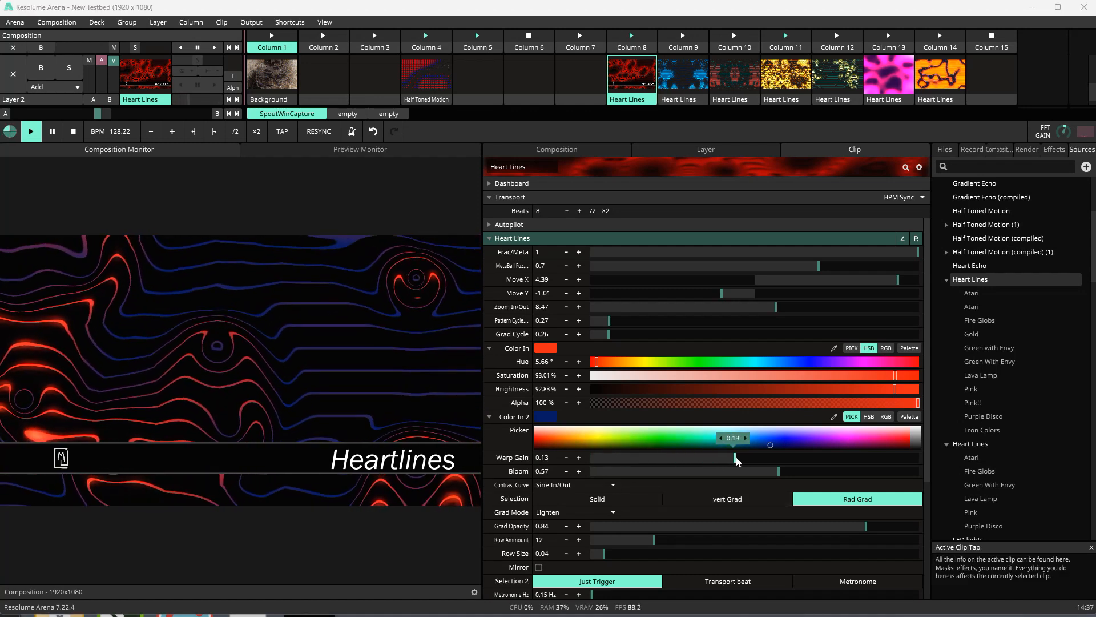
Try the Linear, Quadratic In and Quadratic Out contrast curves, and return to Quadratic In.
left_click(573, 485)
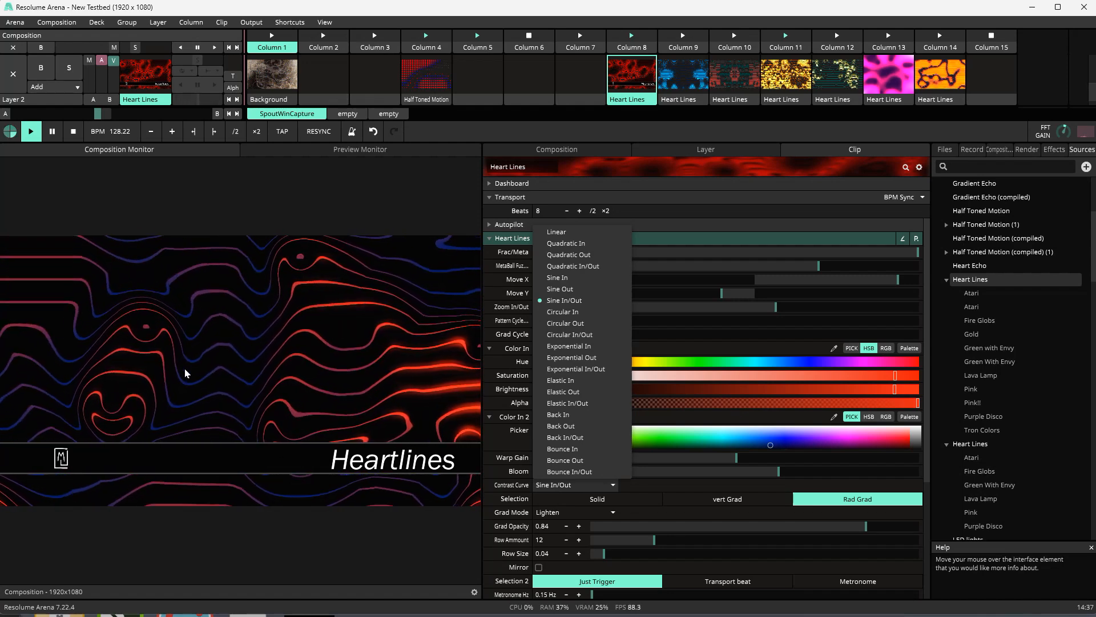
left_click(558, 234)
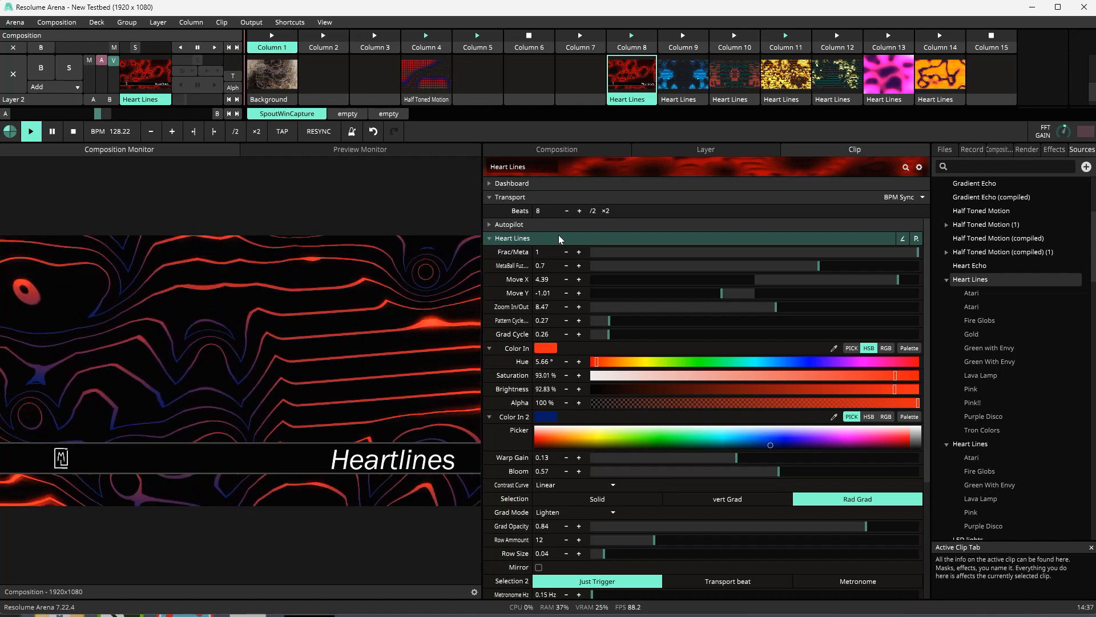
left_click(560, 484)
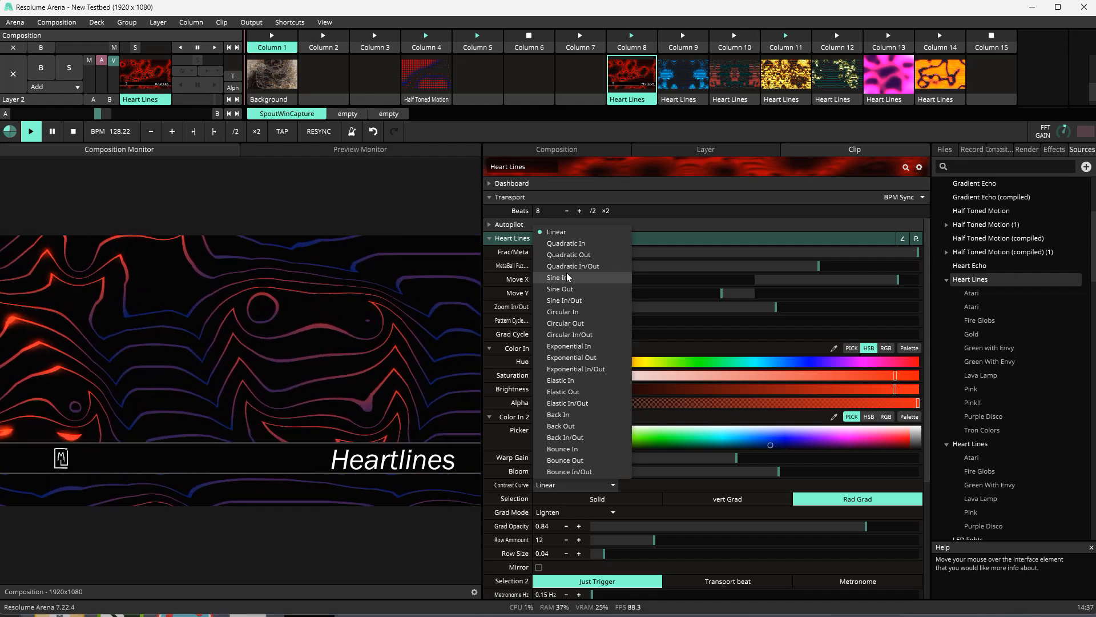
left_click(578, 245)
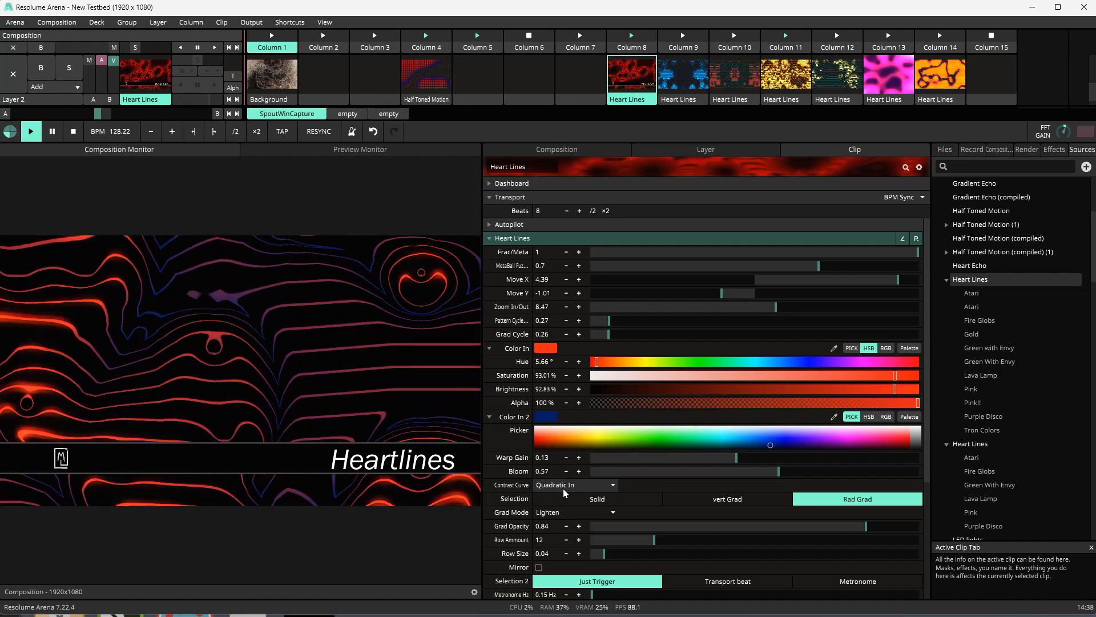
left_click(595, 482)
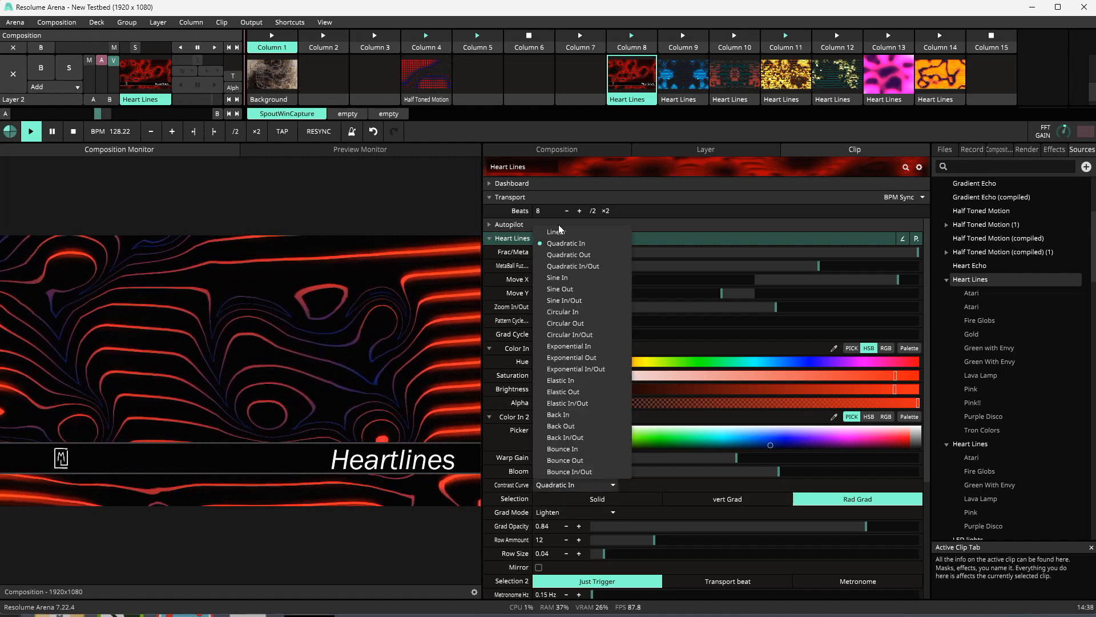
left_click(562, 258)
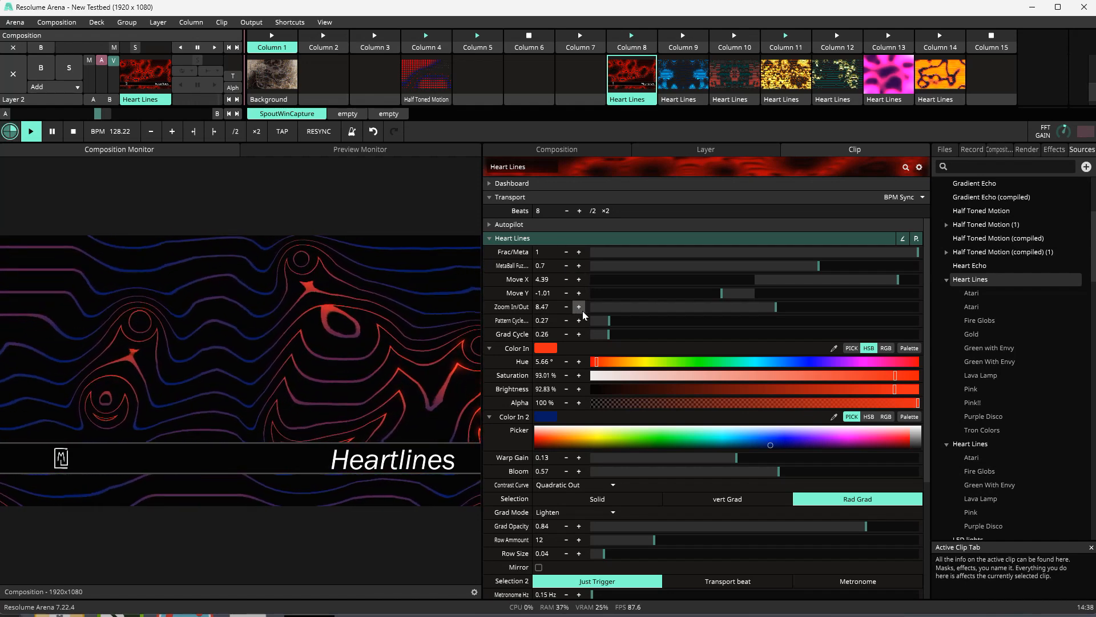
left_click(564, 487)
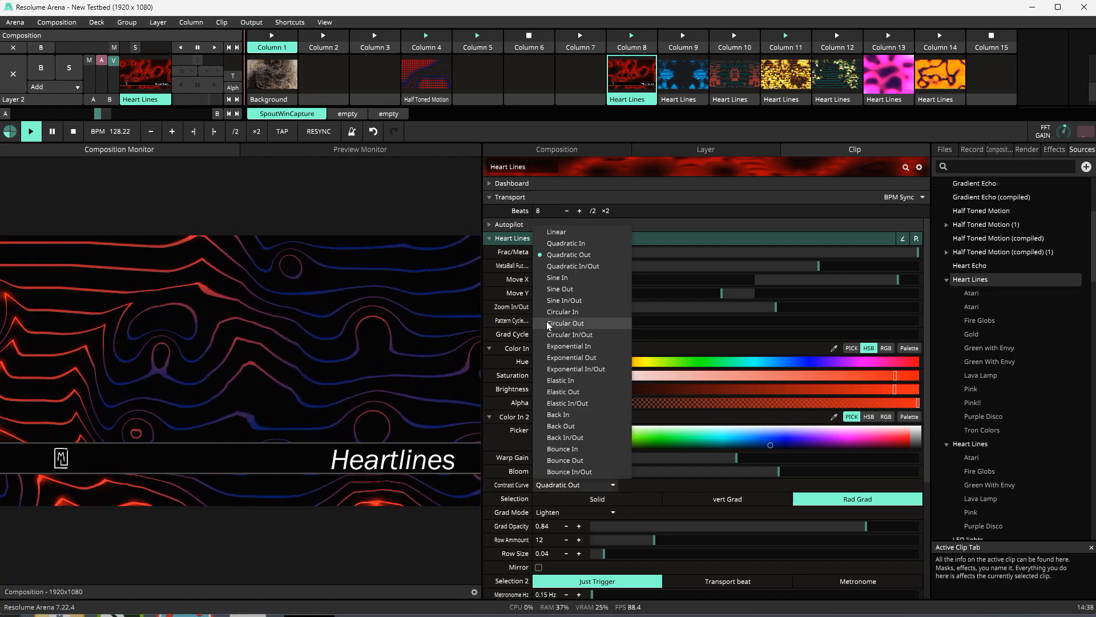
left_click(550, 244)
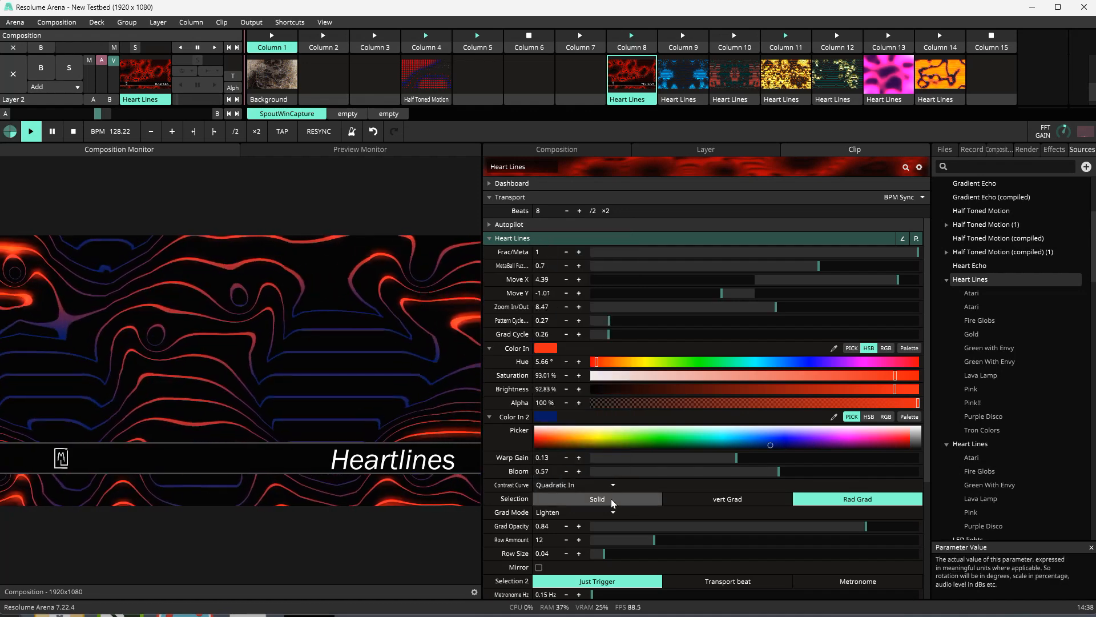
Switch the Contrast Curve to Sine Out and then to Bounce In/Out to compare the line shapes.
left_click(587, 485)
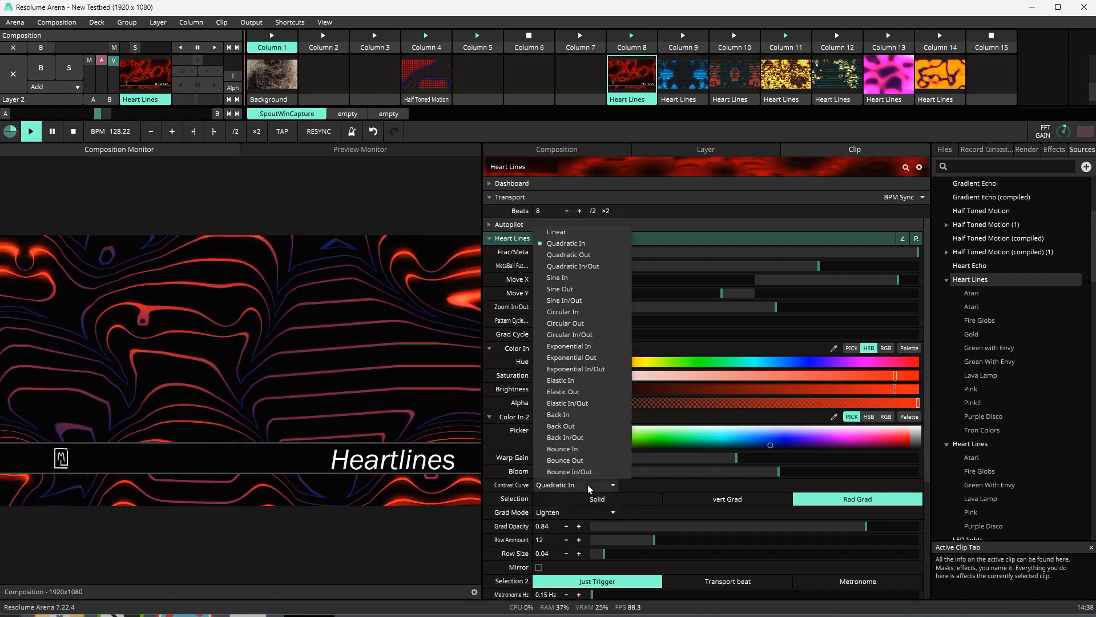
left_click(564, 290)
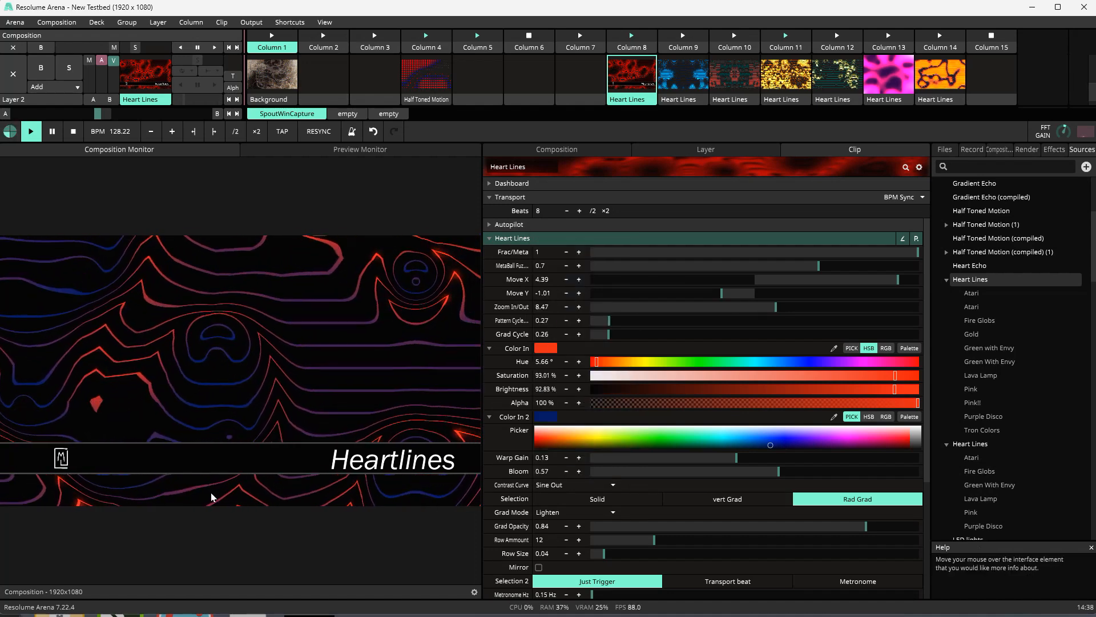
left_click(577, 485)
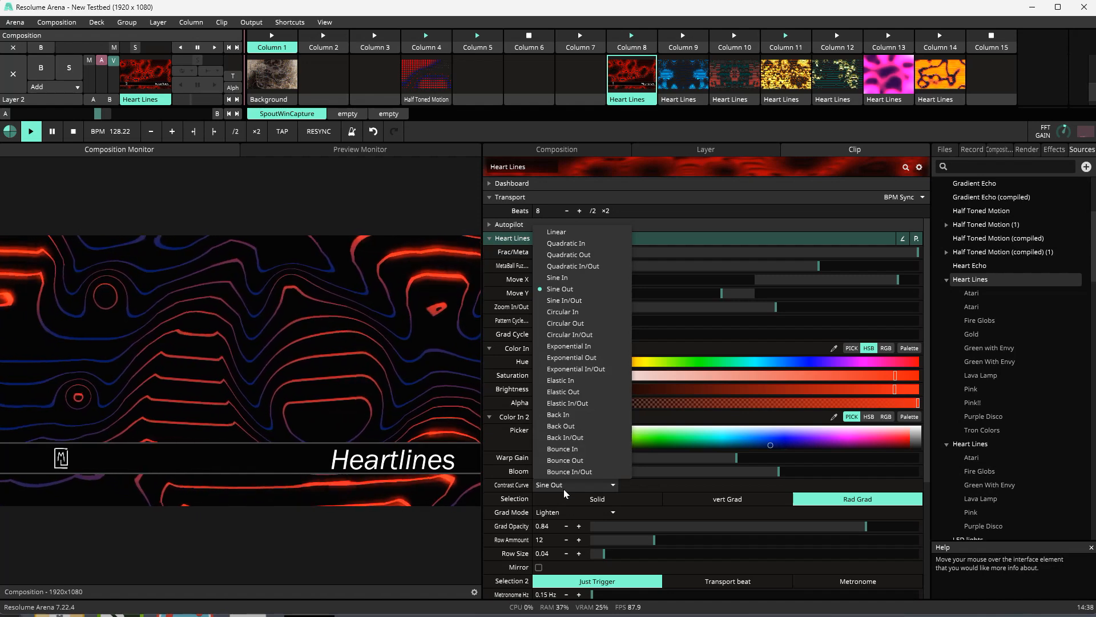
left_click(571, 471)
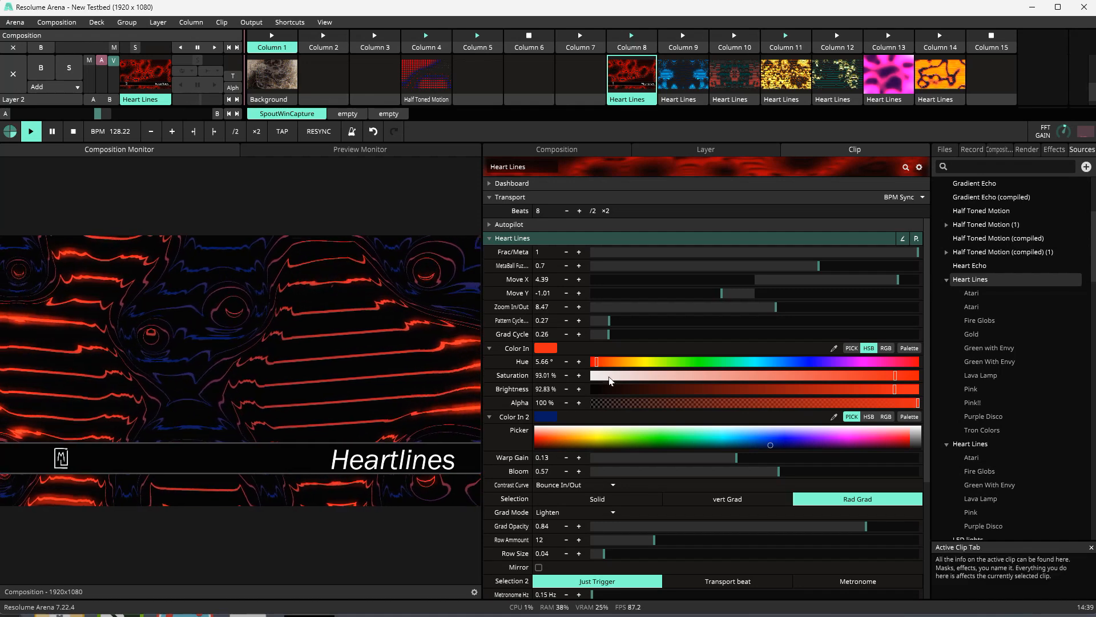
Switch the Contrast Curve to Bounce Out and then to Sine In/Out, and raise Row Size to 0.19.
left_click(583, 483)
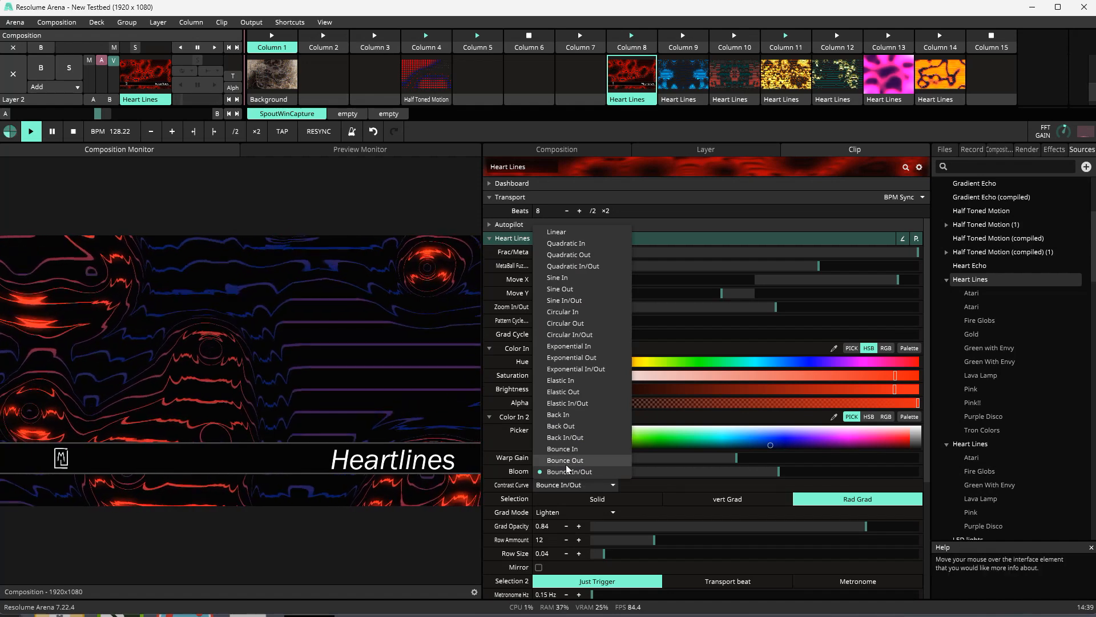
left_click(566, 462)
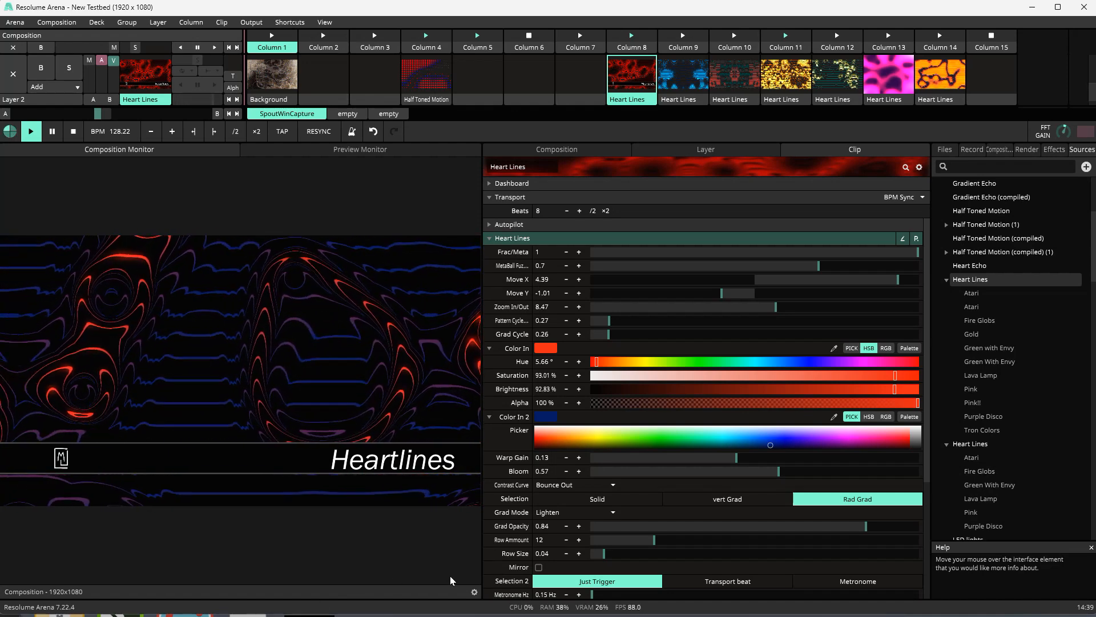
left_click(590, 483)
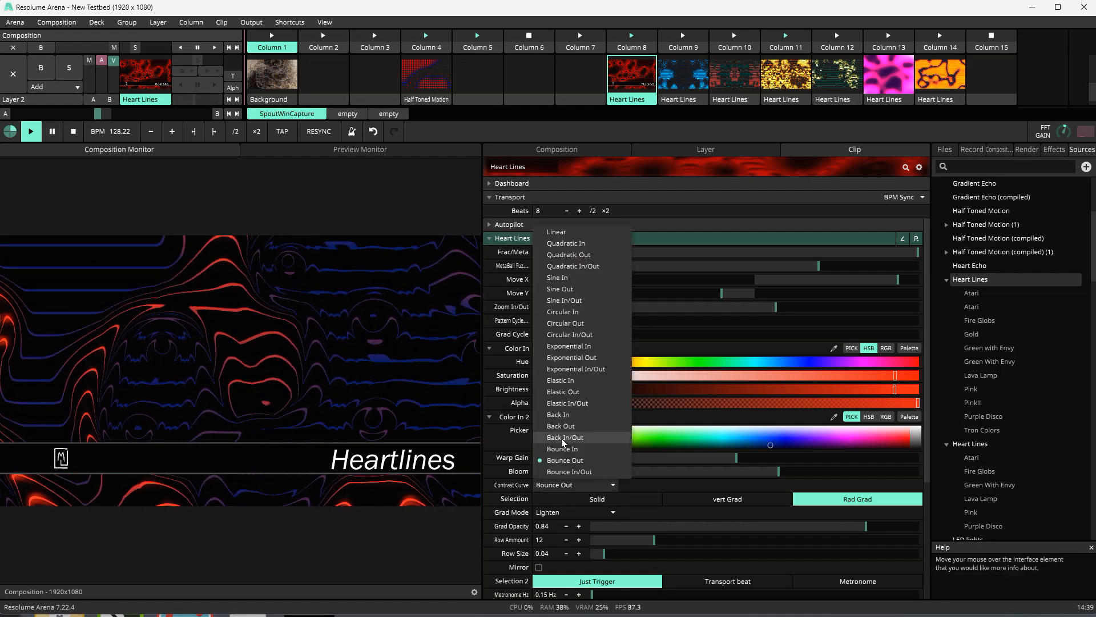
left_click(563, 304)
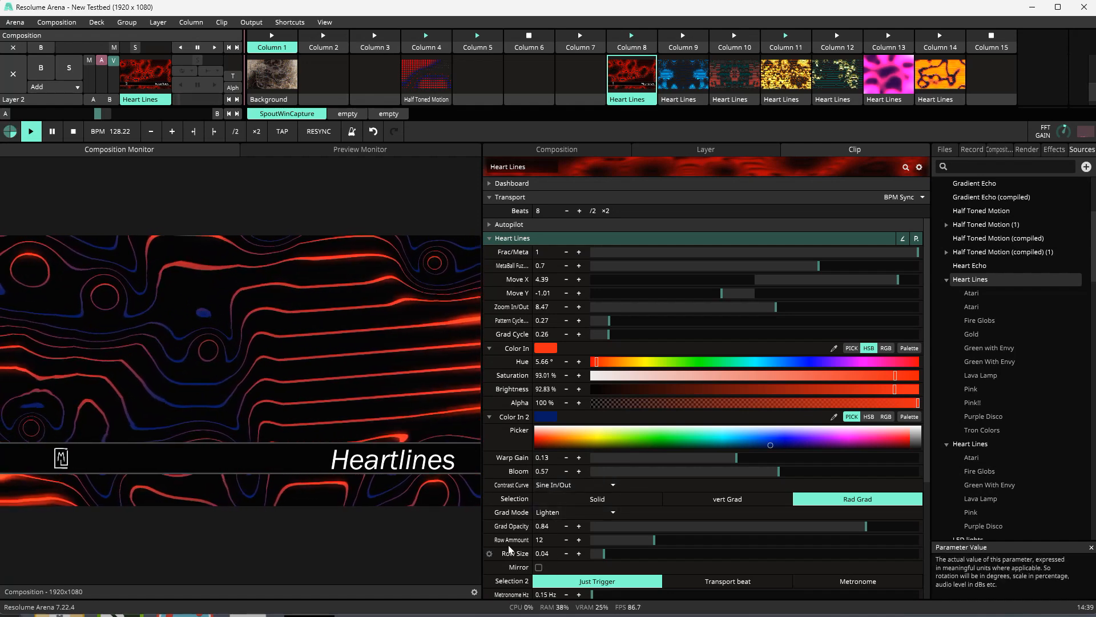
left_click_drag(615, 551, 656, 551)
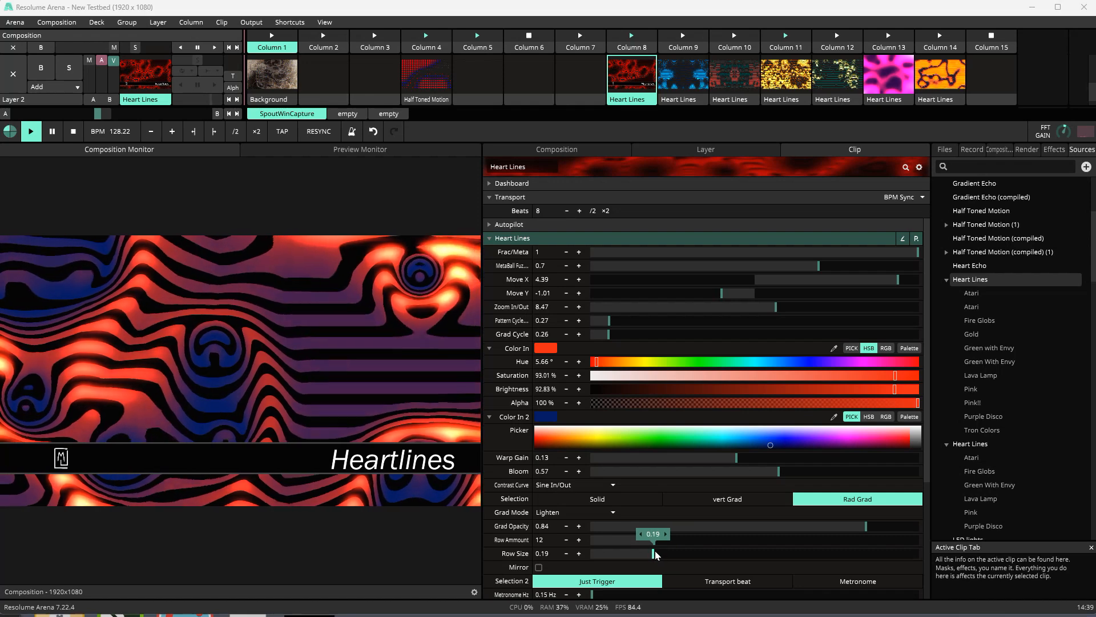
Set the Contrast Curve to Back In/Out and lower Bloom to 0.34.
left_click(566, 485)
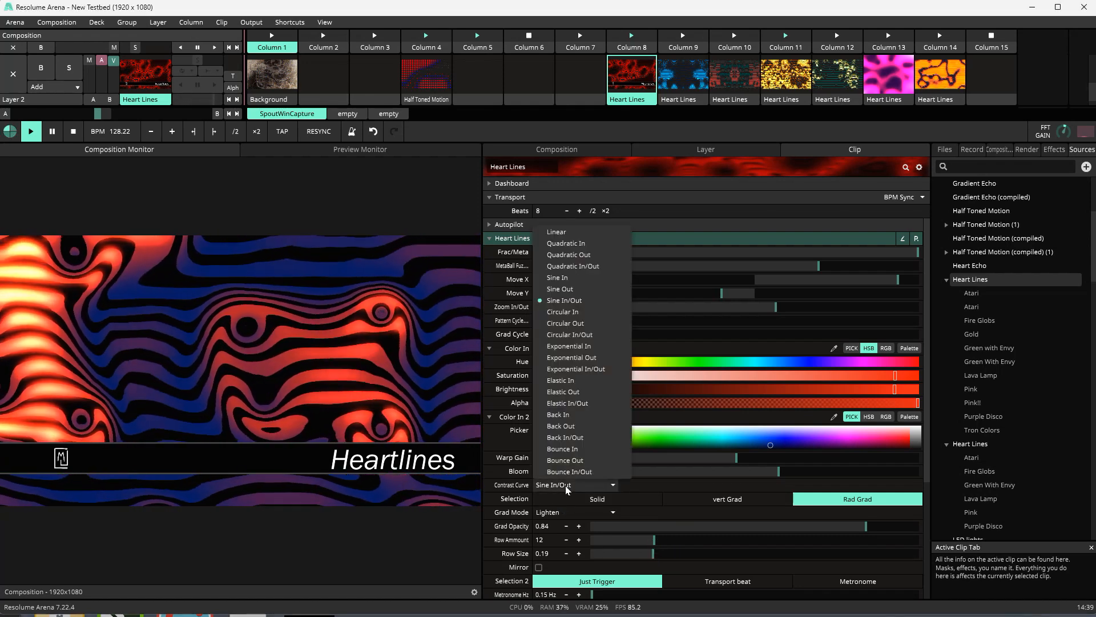
left_click(565, 438)
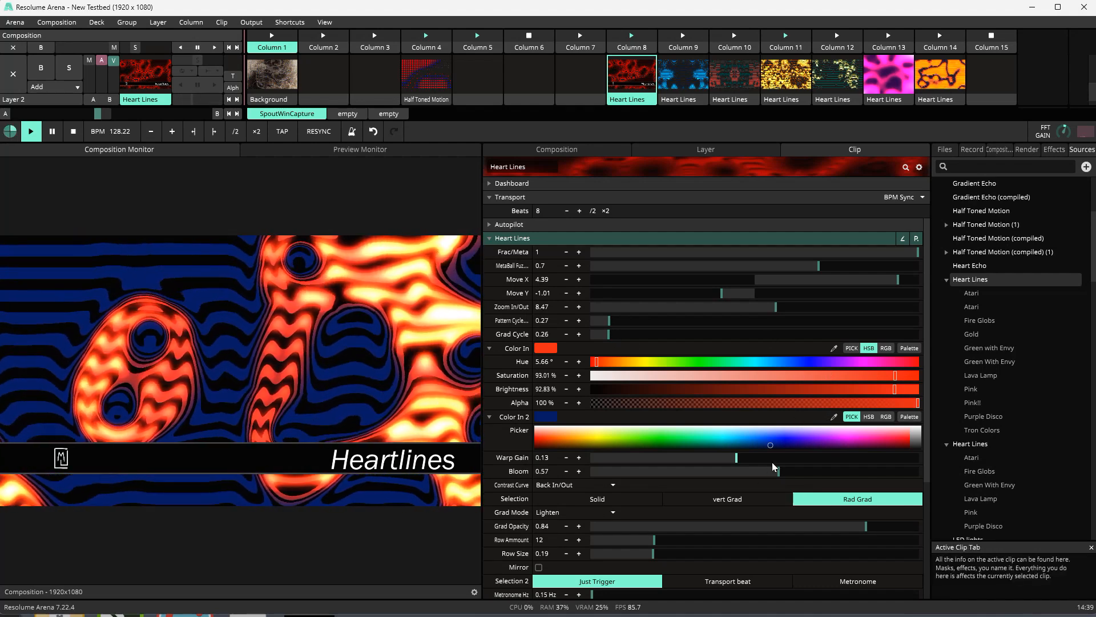
left_click_drag(778, 472, 701, 470)
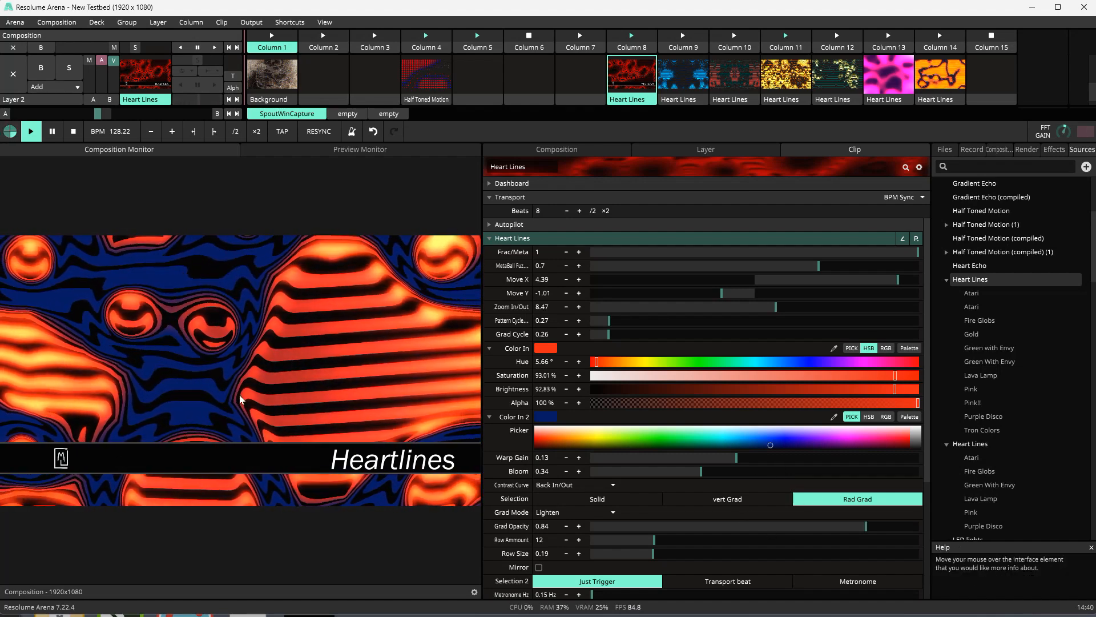
Switch the gradient selection to vert Grad with a 6.92° Color In hue, and lower Warp Gain to 0.03.
left_click(714, 500)
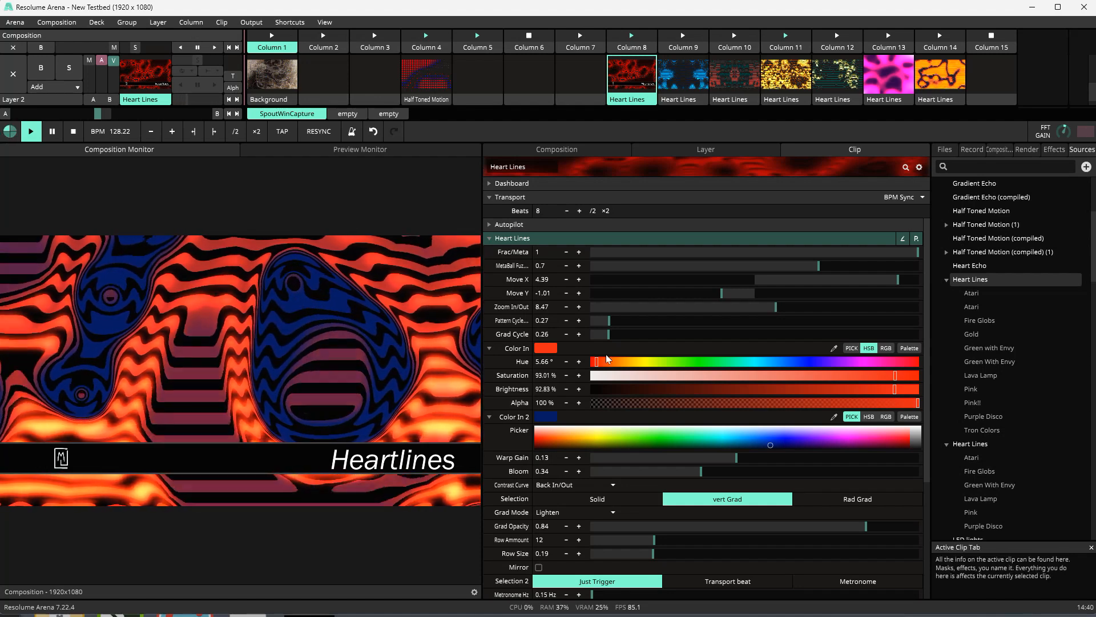
left_click(597, 362)
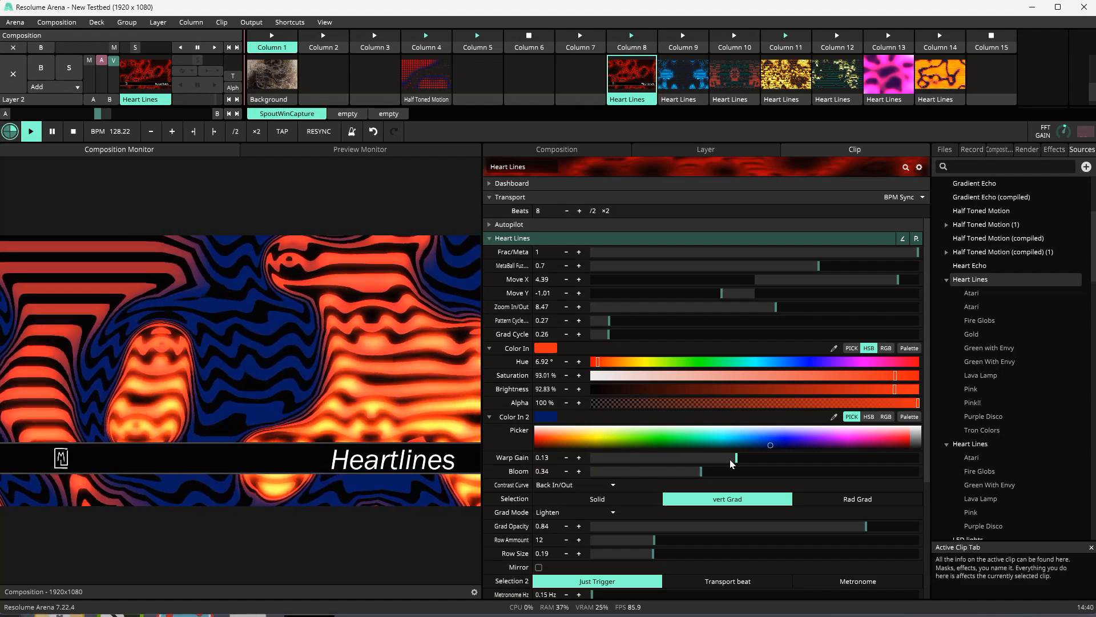
left_click_drag(737, 457, 514, 470)
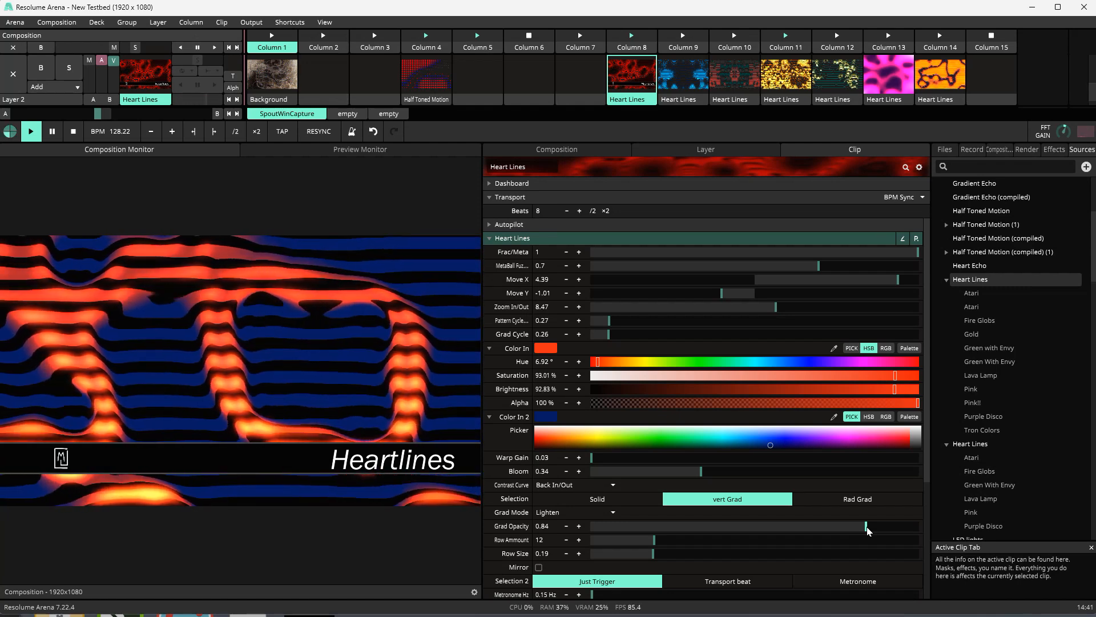
Lower Grad Opacity to 0.19 and try the Multiply gradient mode before choosing Overlay.
left_click_drag(868, 529, 656, 539)
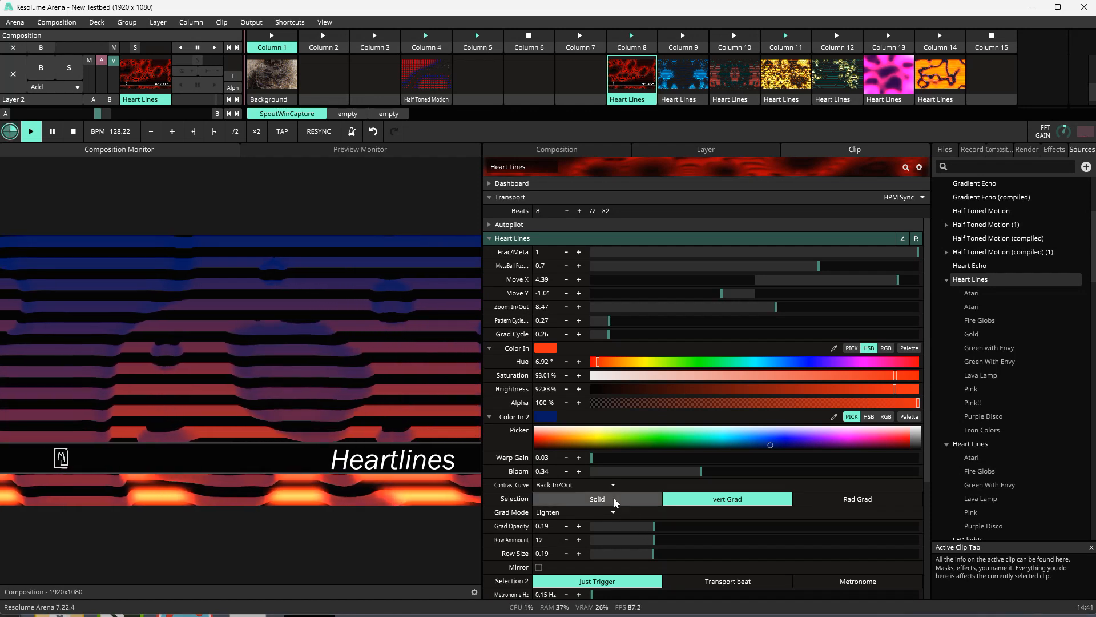
left_click(600, 514)
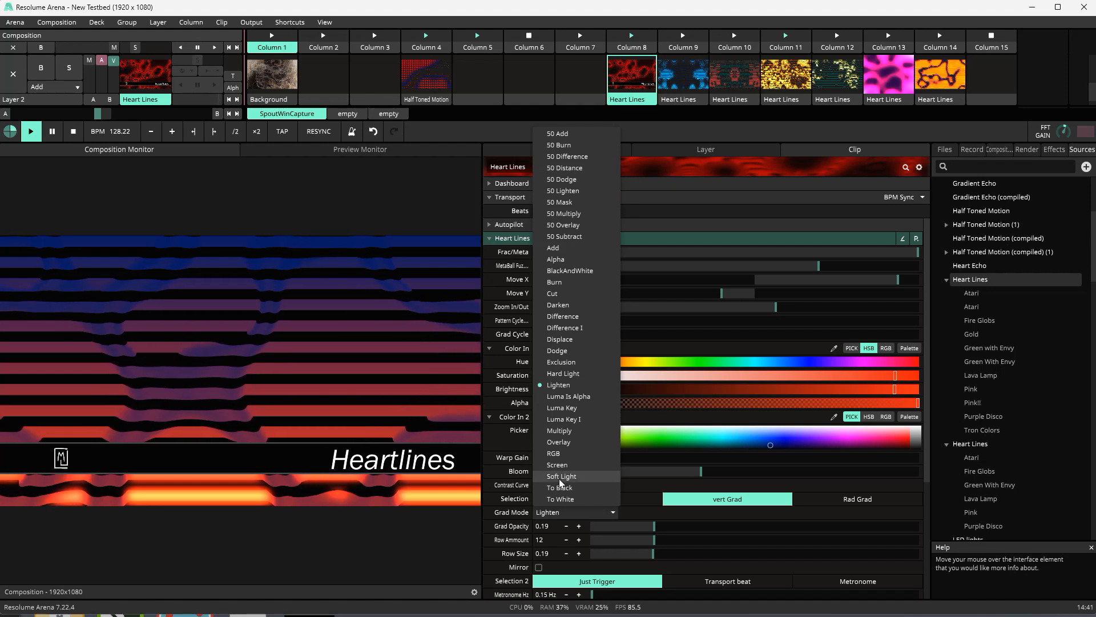
left_click(561, 429)
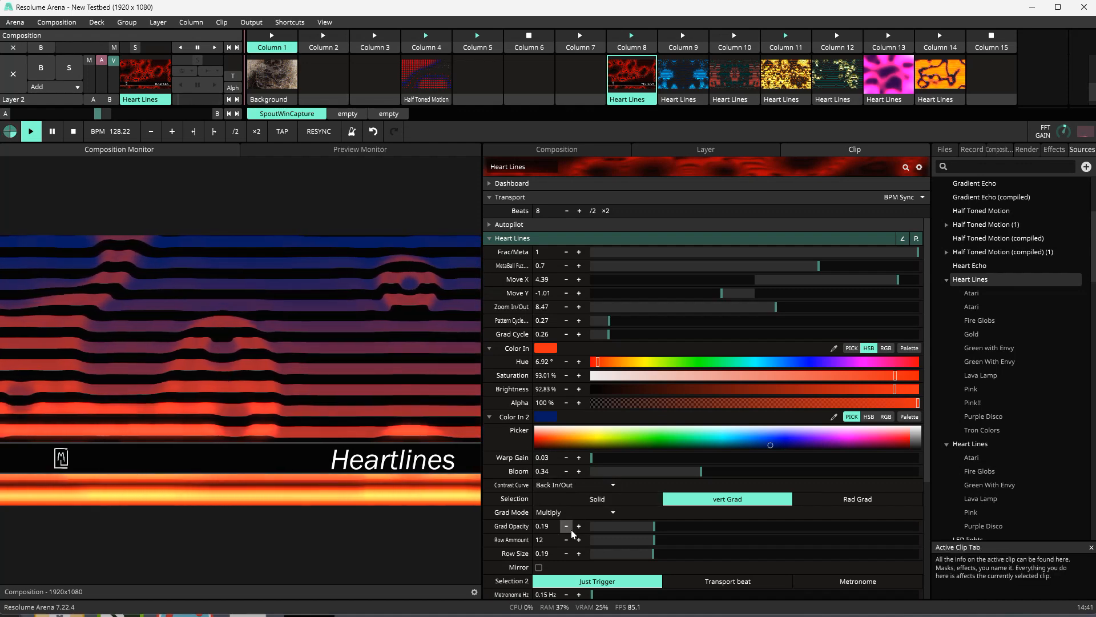
left_click(561, 513)
left_click(553, 457)
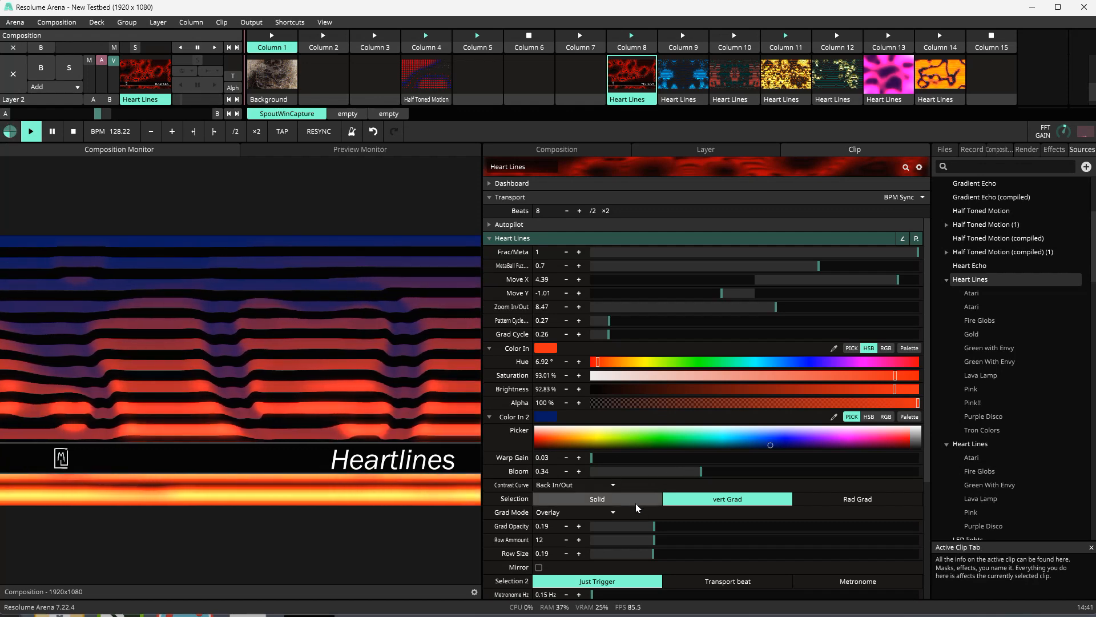
Raise Grad Opacity to 0.41 and Warp Gain to 0.09.
left_click_drag(654, 526, 723, 535)
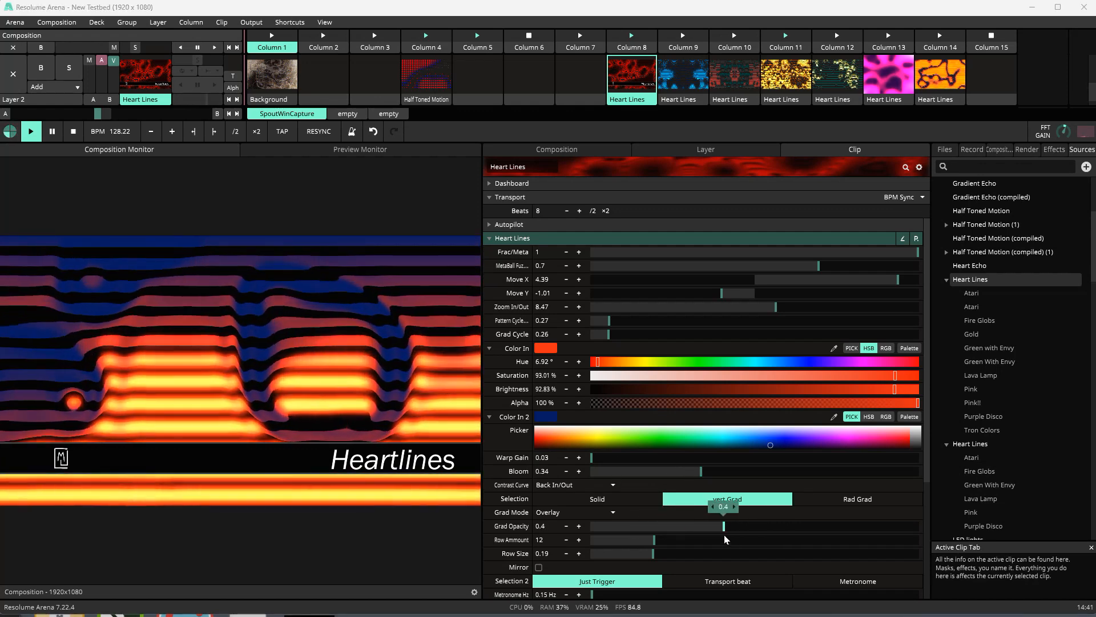
left_click_drag(592, 457, 670, 480)
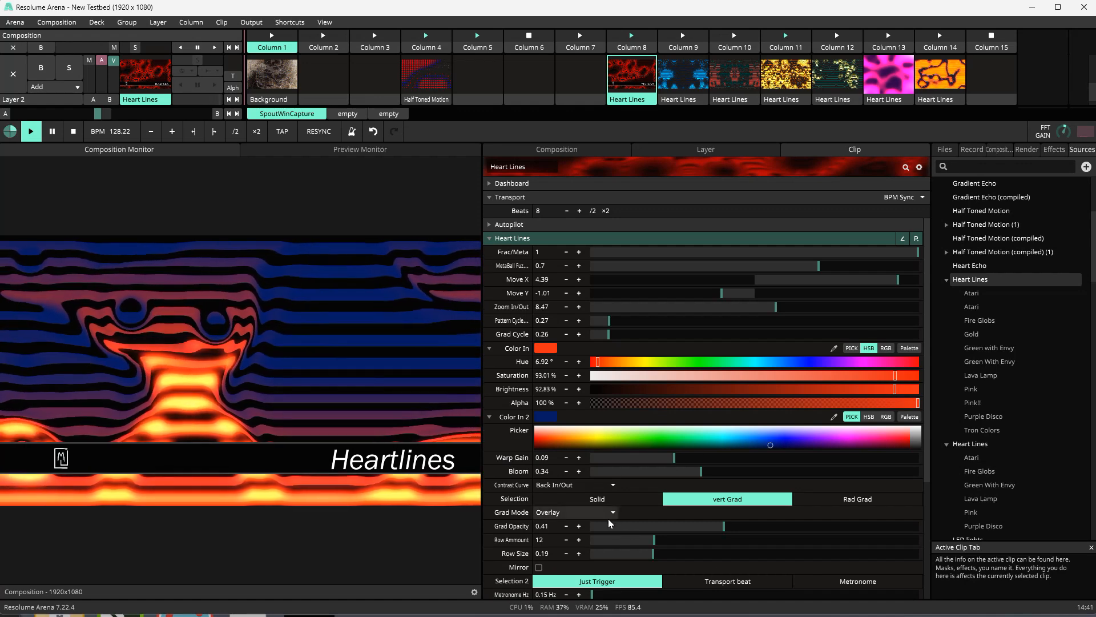
Switch the gradient selection to Solid and vary Grad Opacity between 0.81 and 0.91, settling at 0.9.
left_click(571, 503)
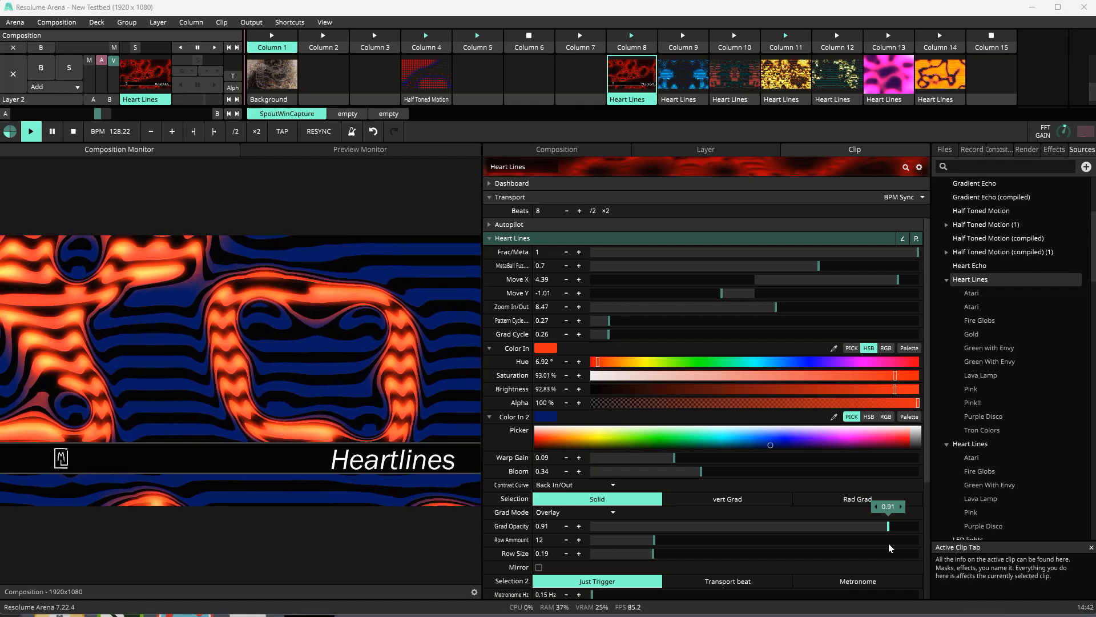
left_click_drag(888, 543, 858, 543)
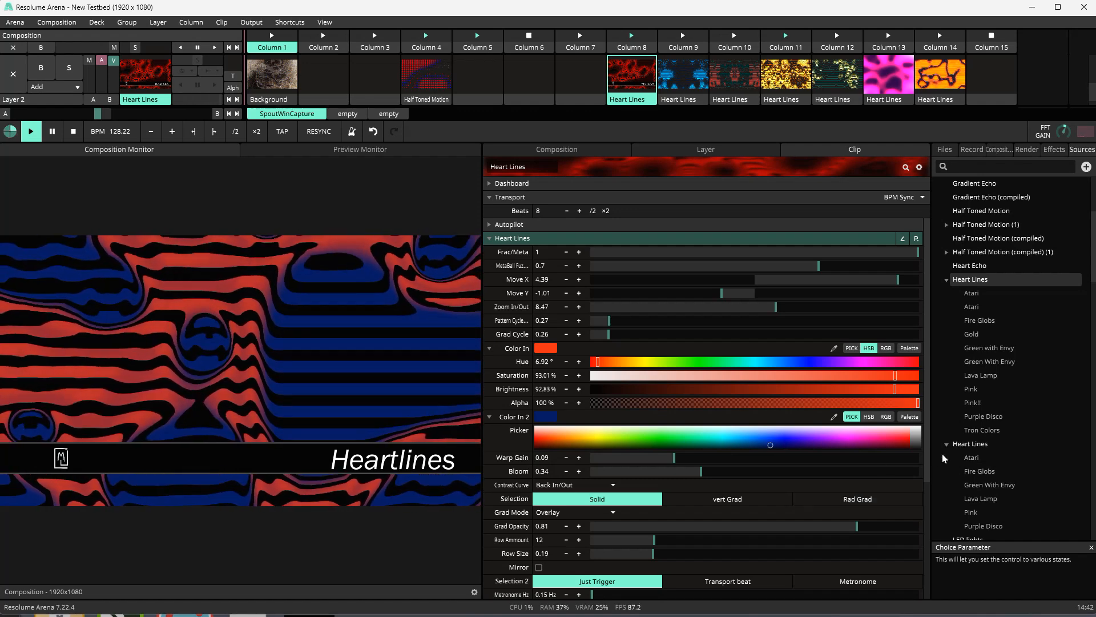
left_click_drag(857, 528, 886, 531)
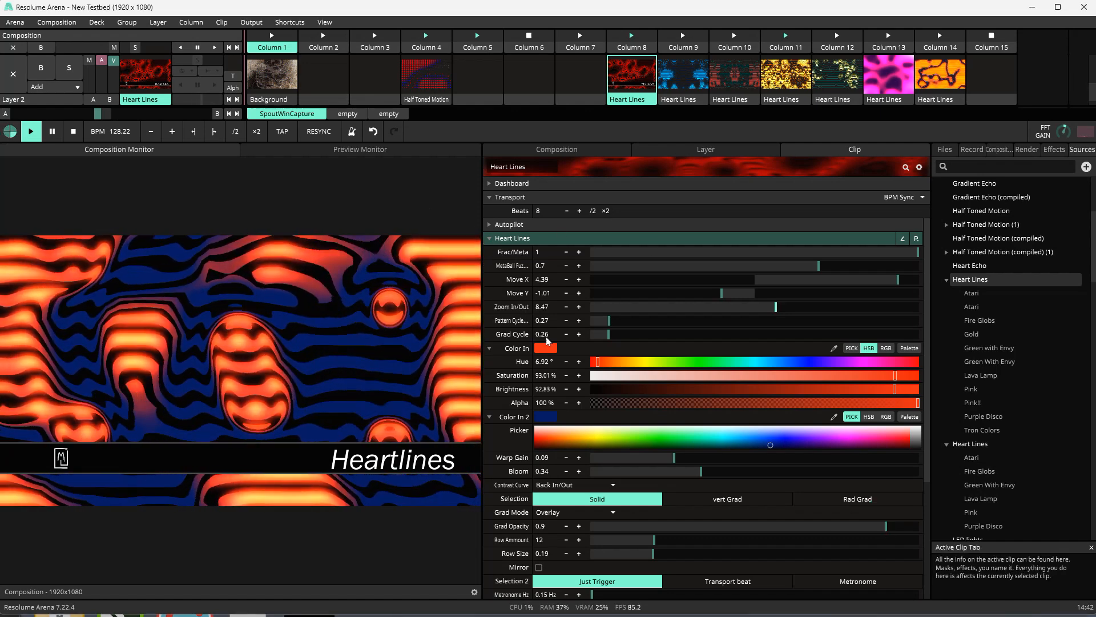
Lower Frac/Meta to 0.21 and compare 11 rows at Row Size 1 with 64 rows at Row Size 0.02.
left_click_drag(915, 253, 660, 279)
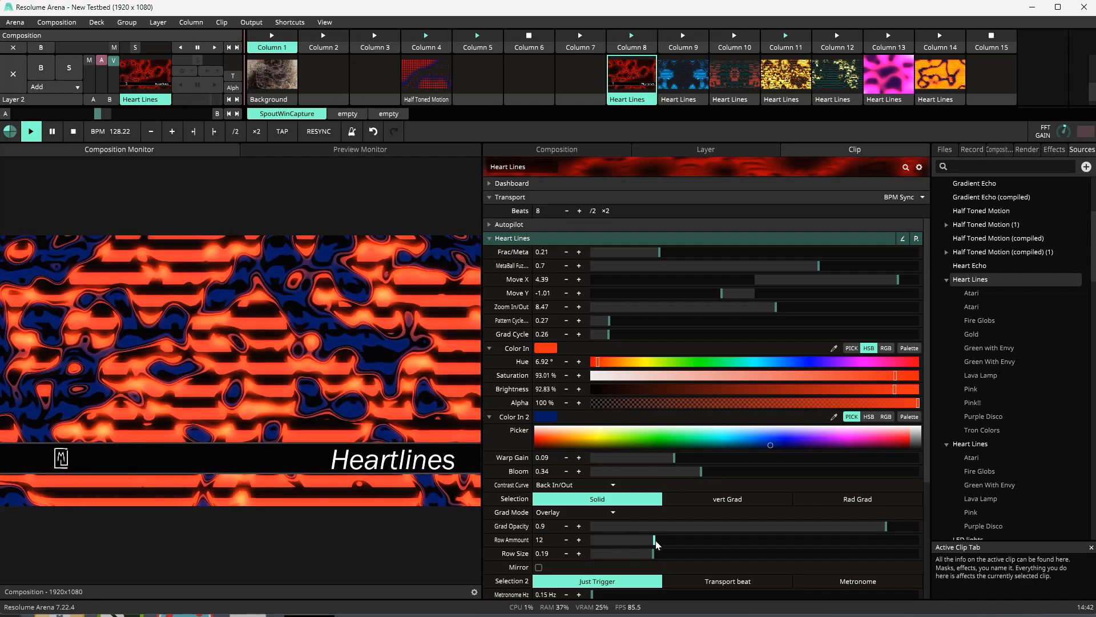
left_click_drag(654, 539, 837, 567)
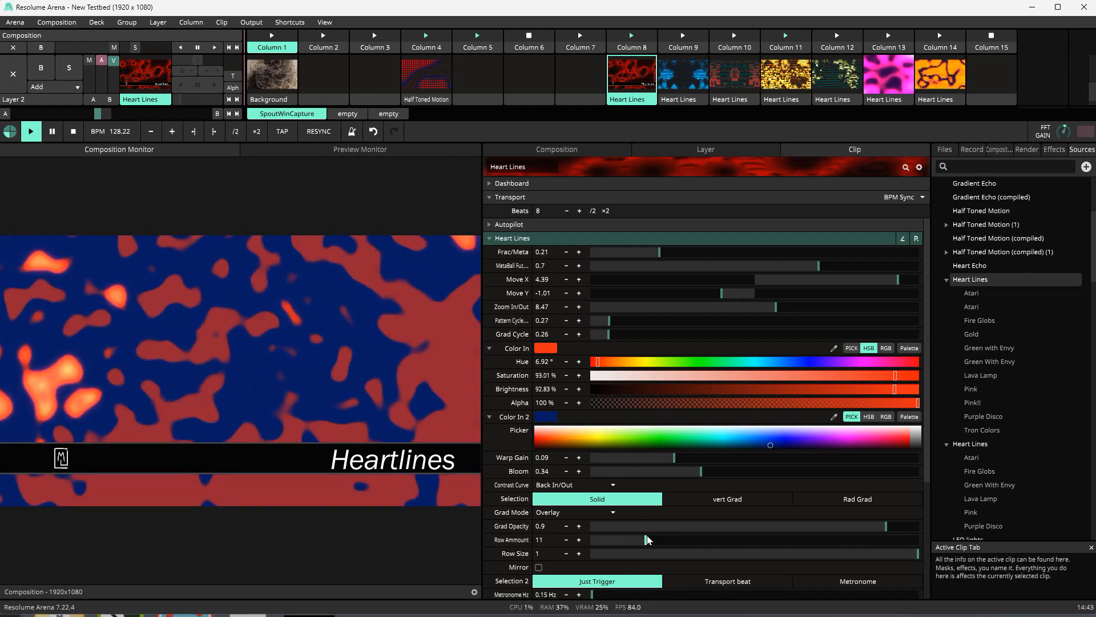
left_click_drag(649, 540, 597, 557)
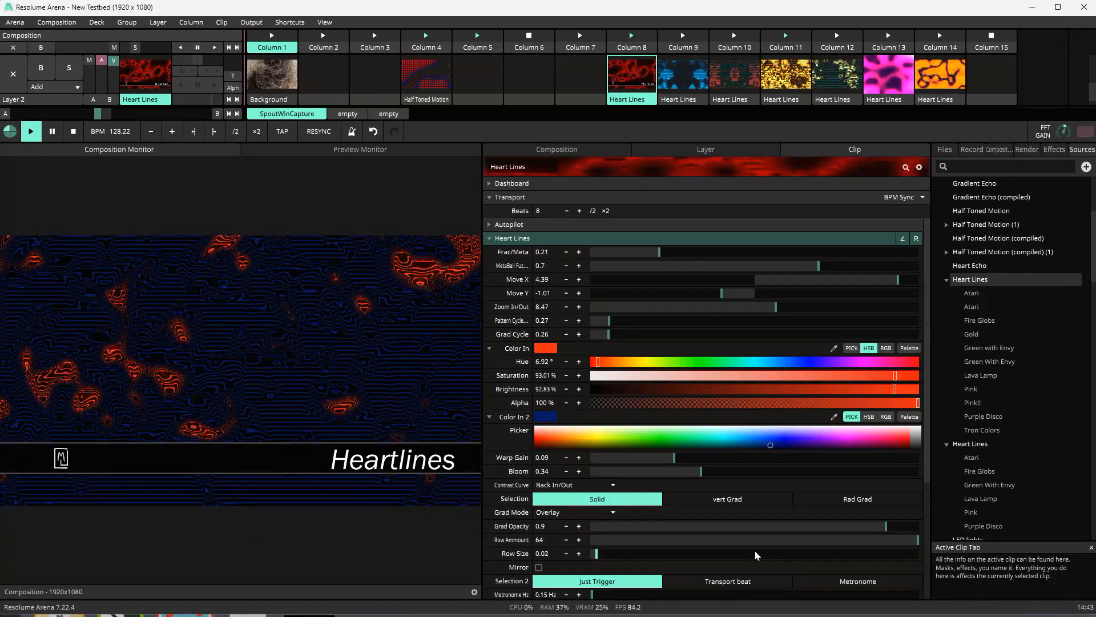
Reduce Row Amount to 3, set Row Size to 1, and try a Row Amount of 1 before settling at 2.
left_click_drag(918, 540, 622, 539)
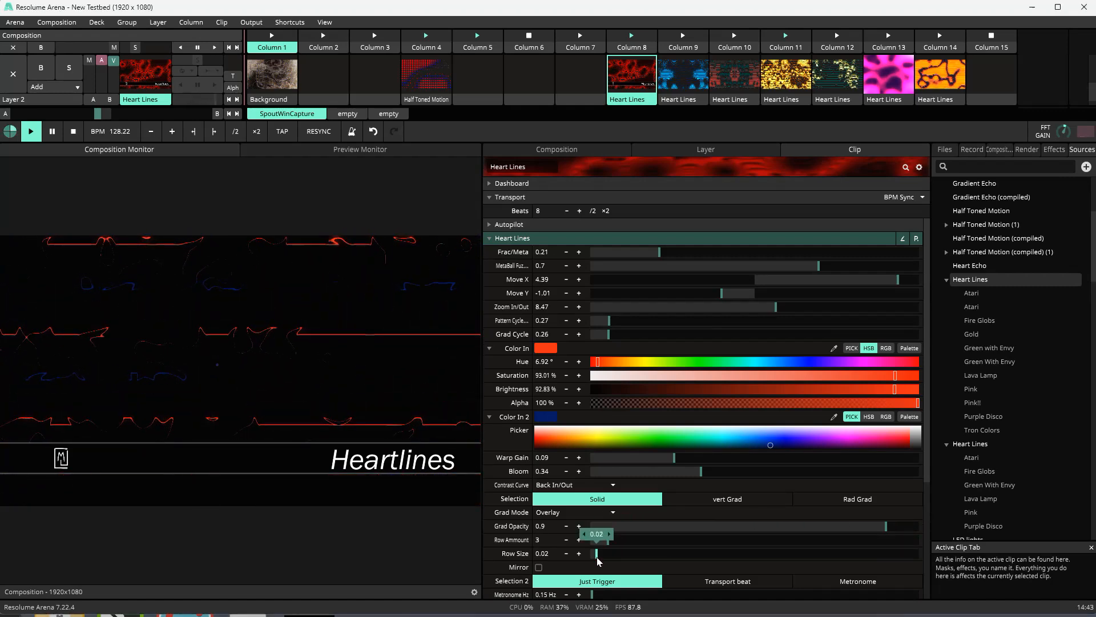
left_click_drag(684, 570, 954, 578)
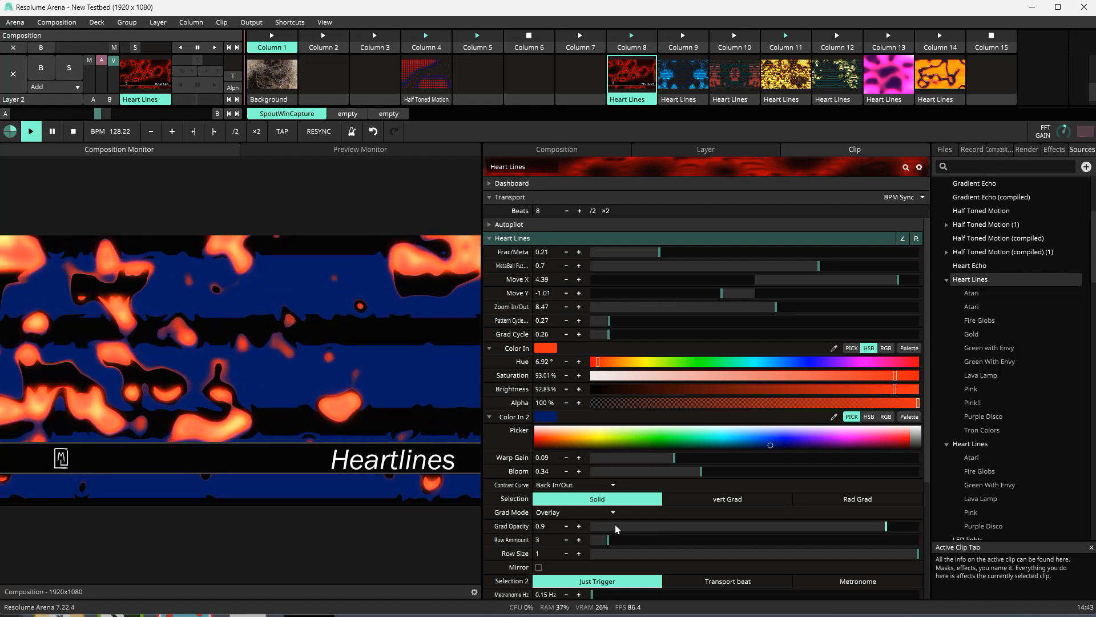
left_click_drag(609, 540, 599, 539)
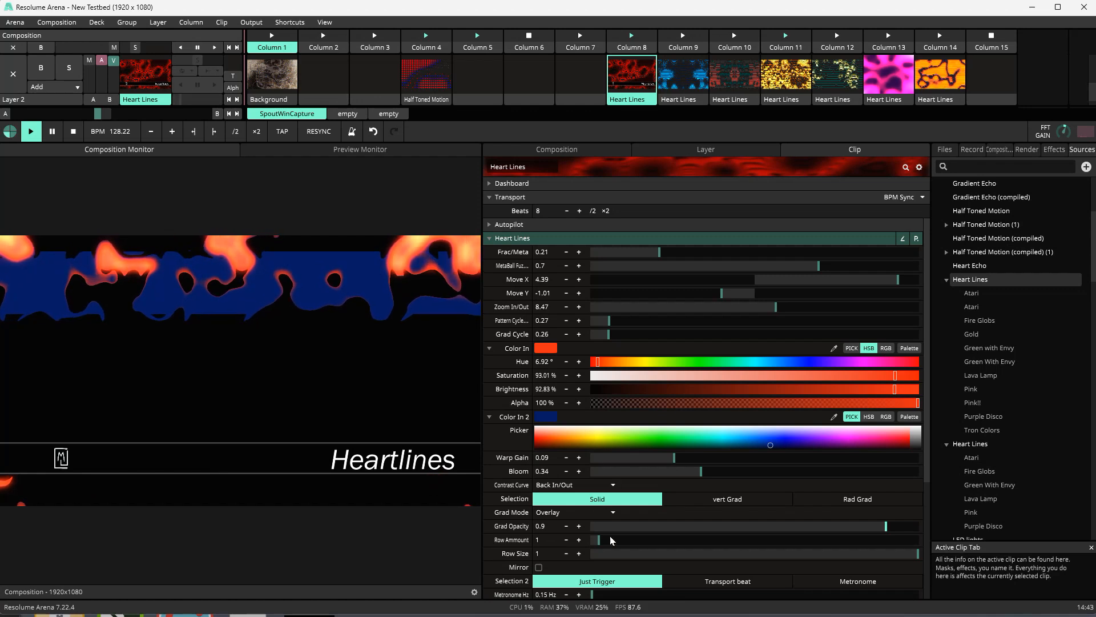
left_click_drag(599, 540, 603, 541)
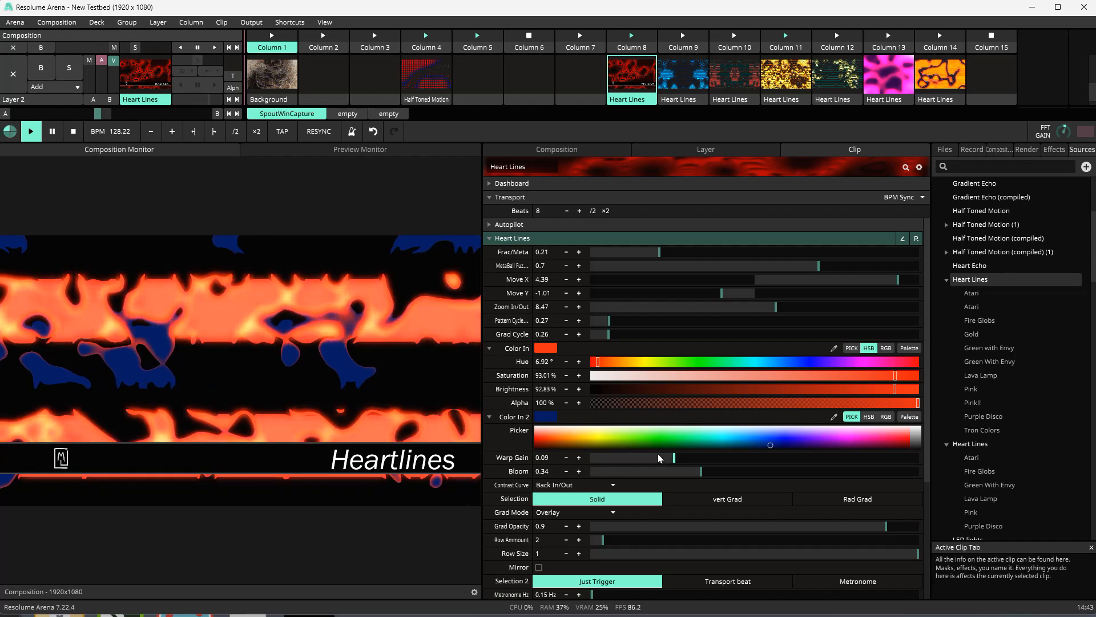
Raise Warp Gain to 0.12 and compare the vert Grad selection with Rad Grad, keeping Rad Grad.
left_click_drag(674, 466, 722, 471)
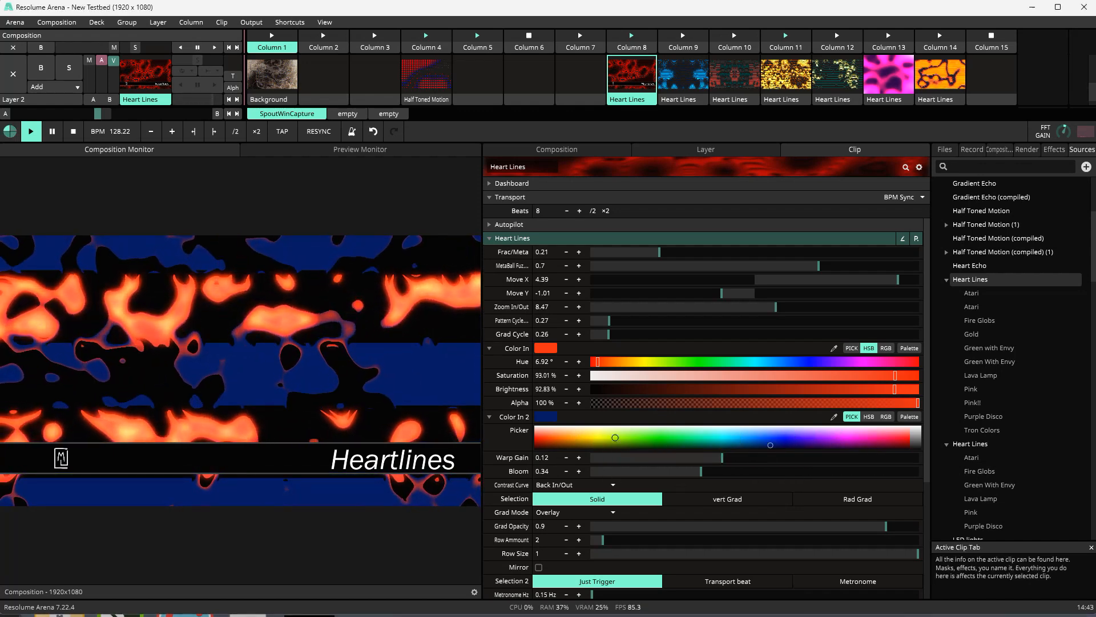
left_click(684, 504)
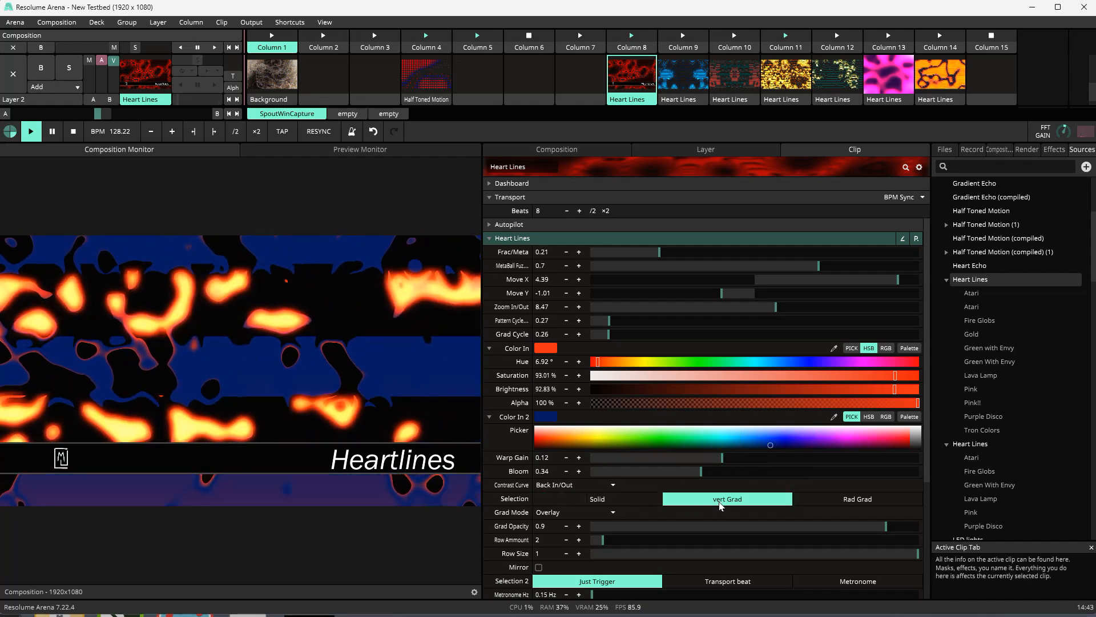
left_click(850, 502)
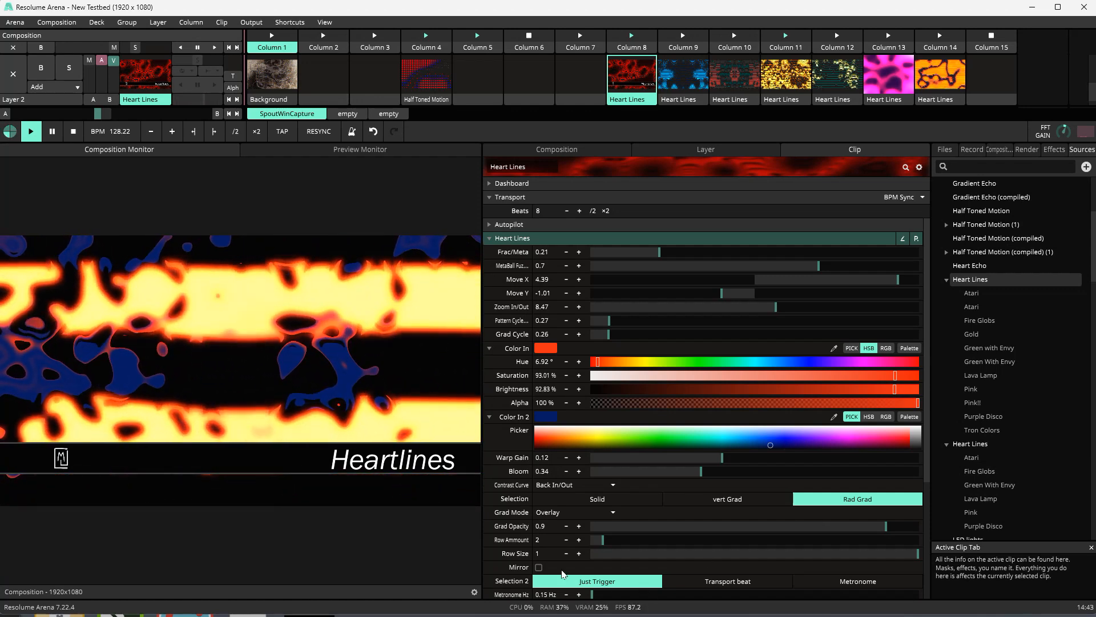
Enable Mirror on the pattern and set Row Amount to 3.
left_click(539, 568)
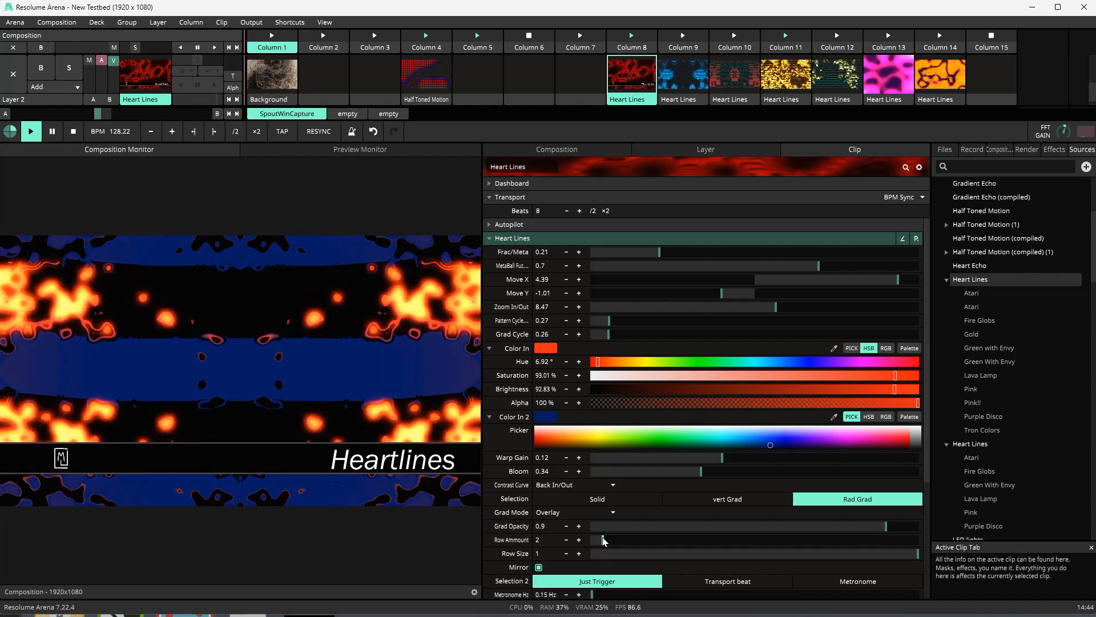
left_click_drag(602, 539, 604, 539)
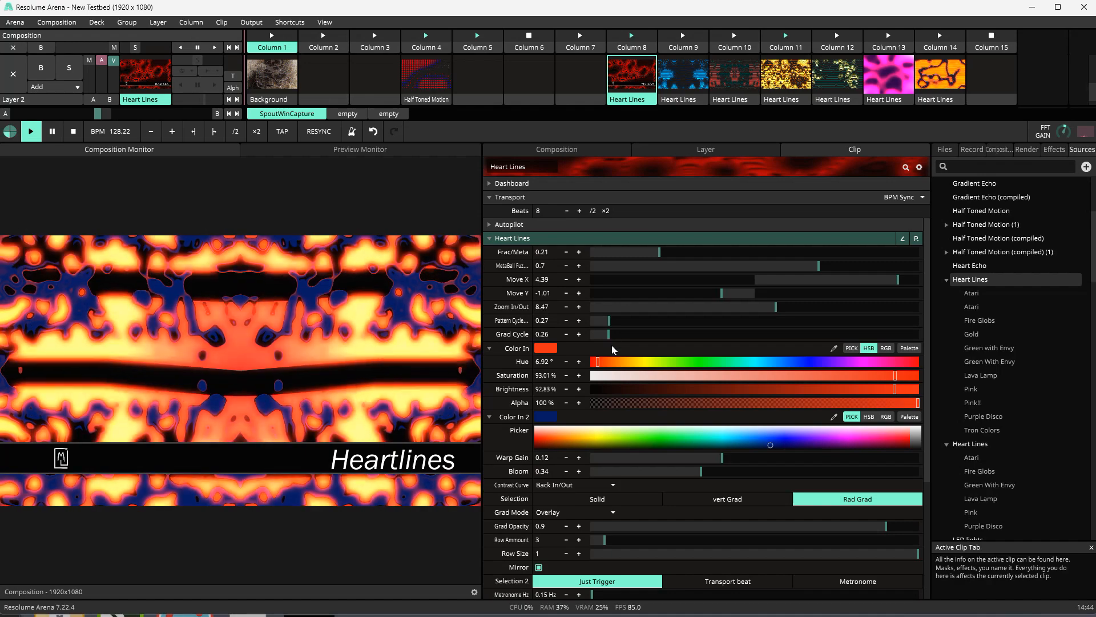
Lower Zoom In/Out to 2.65, set Frac/Meta to 0.41, and raise Zoom In/Out again for a smaller mirrored pattern.
left_click_drag(778, 308, 649, 301)
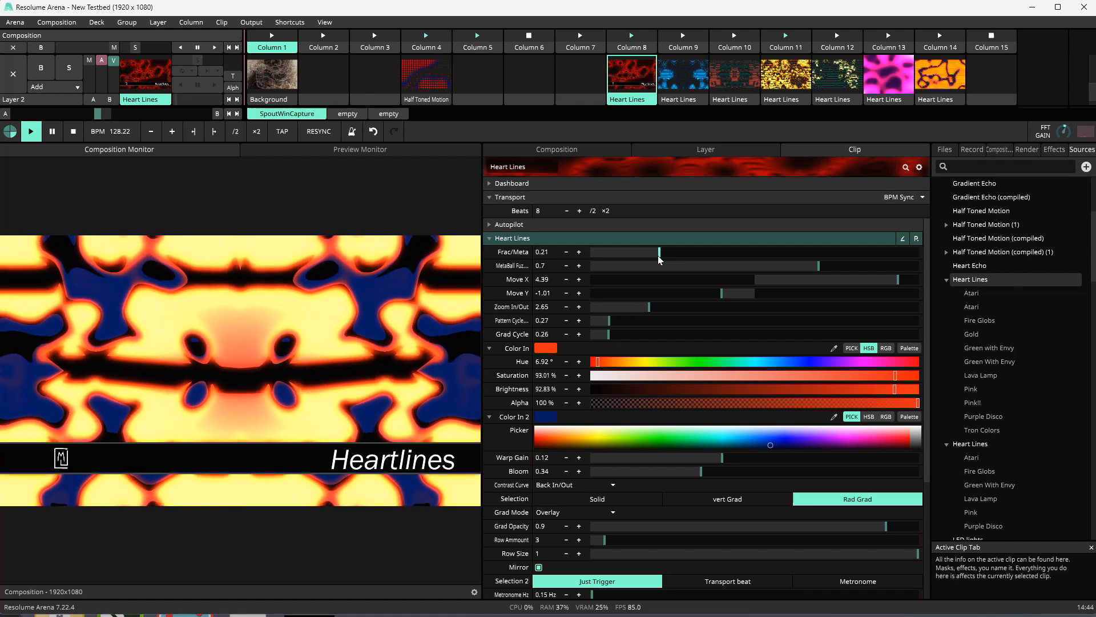
left_click_drag(656, 252, 725, 253)
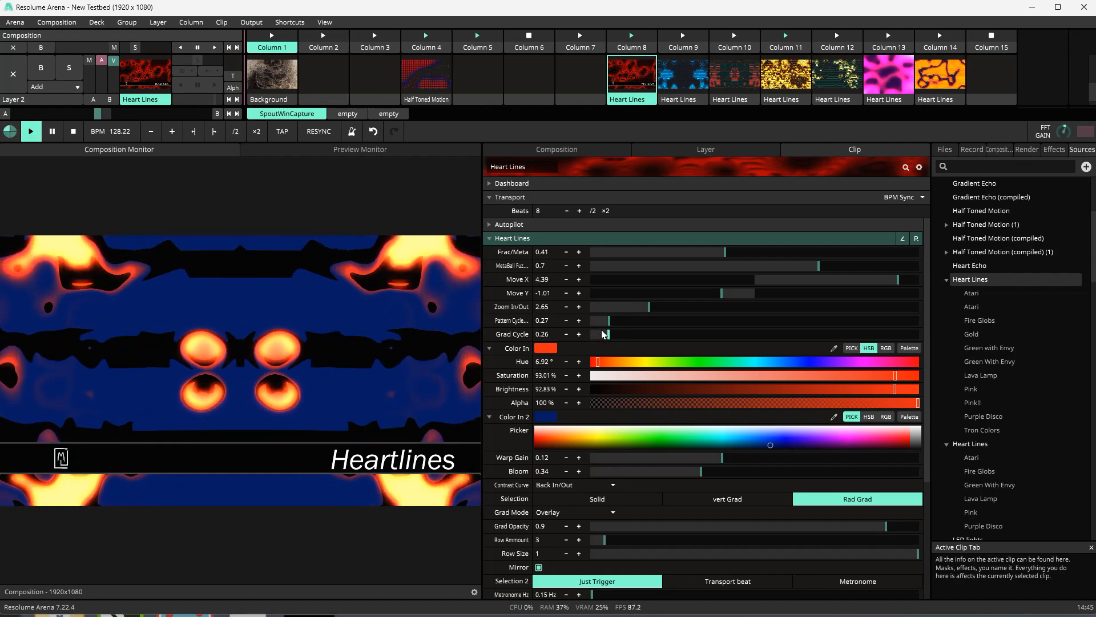
left_click_drag(649, 312, 760, 330)
scroll(638, 548, "down", 3)
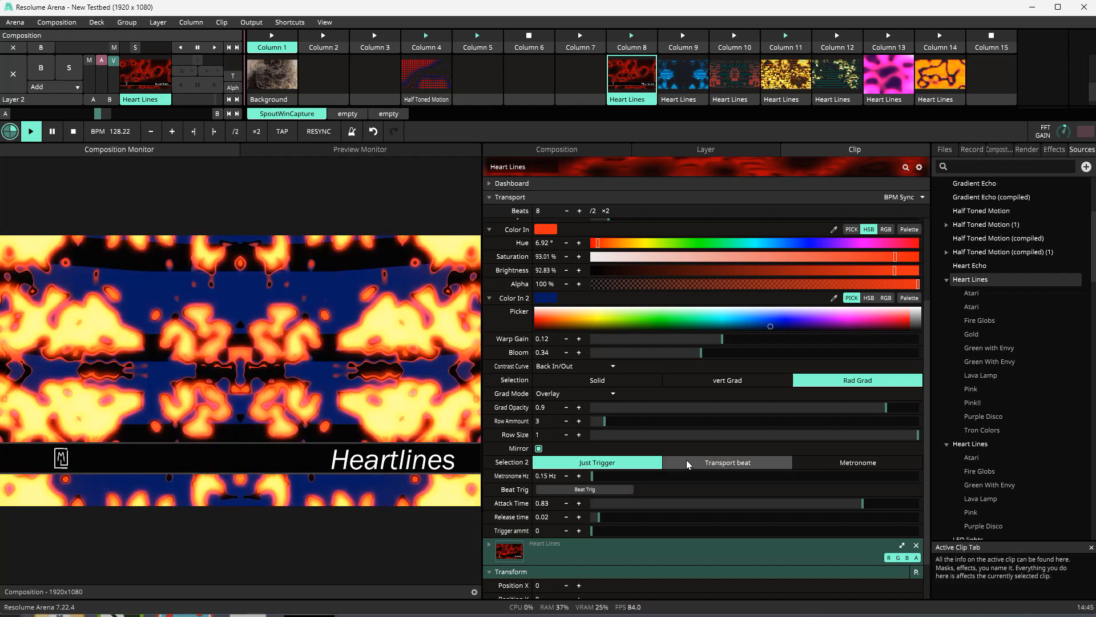
Try Transport beat as the trigger mode, return to Just Trigger, and fire the beat trigger once.
left_click(710, 465)
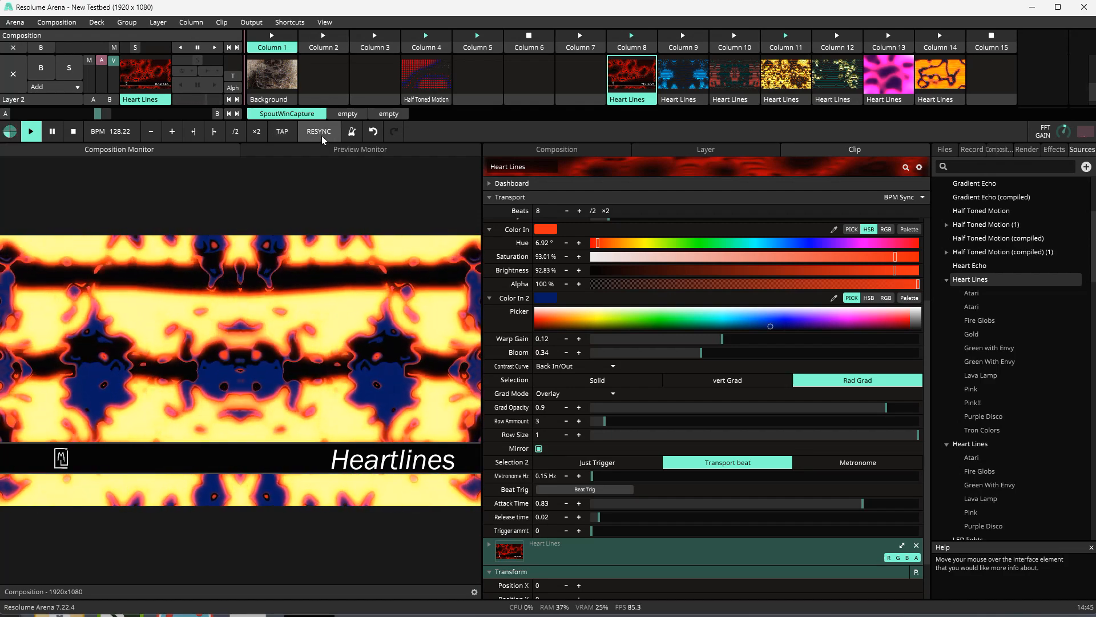
left_click(571, 461)
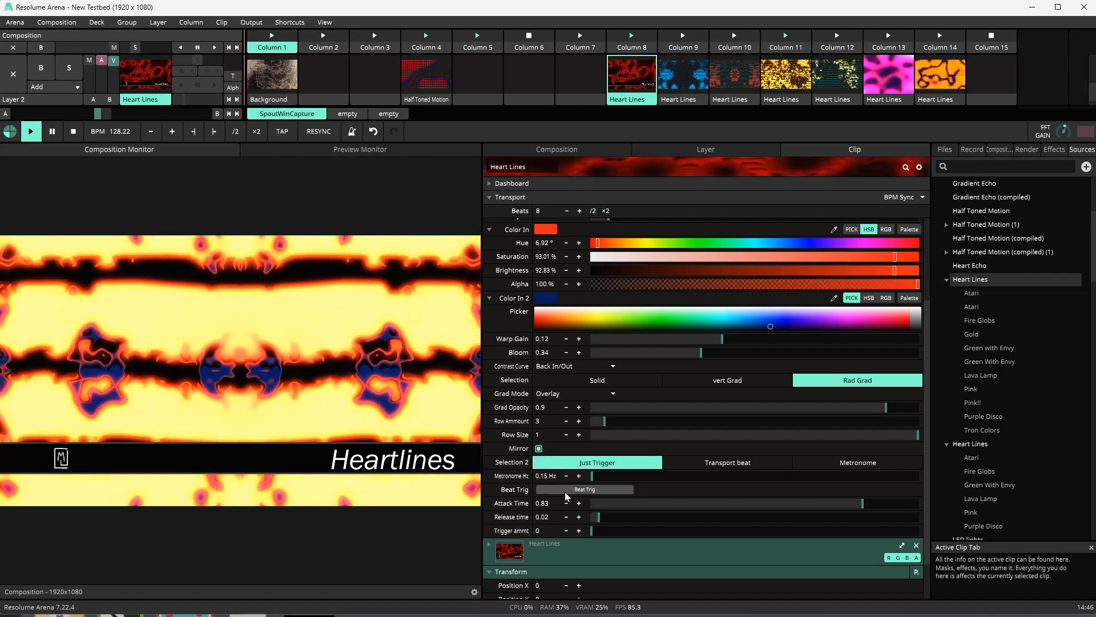
left_click(564, 491)
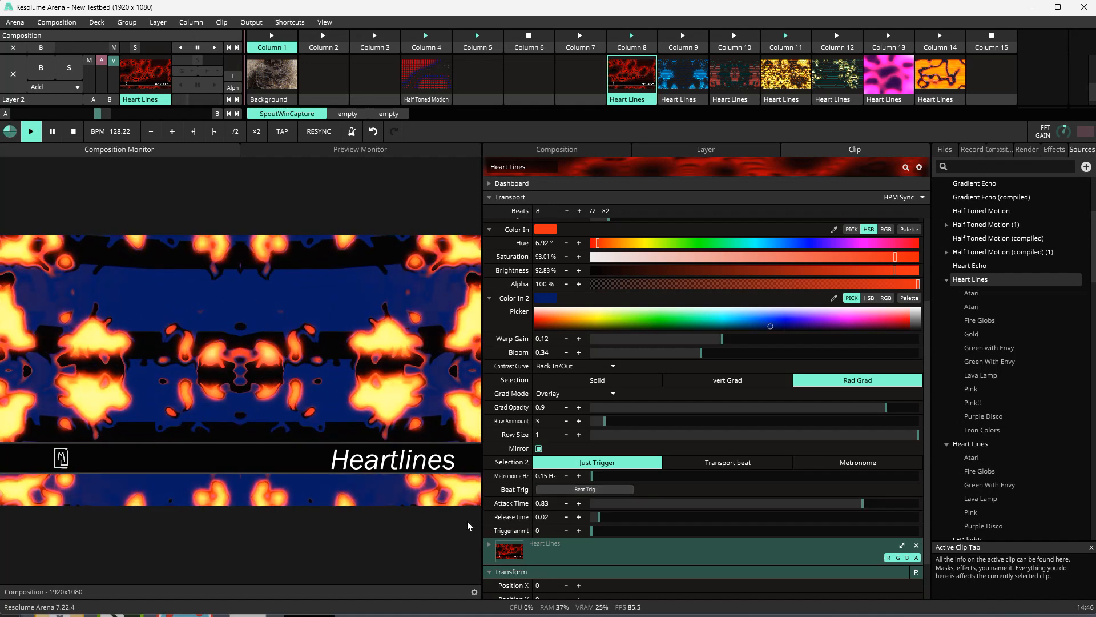
Test the beat trigger with Attack Time set to 0.06 and Release time set to 1.
left_click_drag(864, 508, 612, 516)
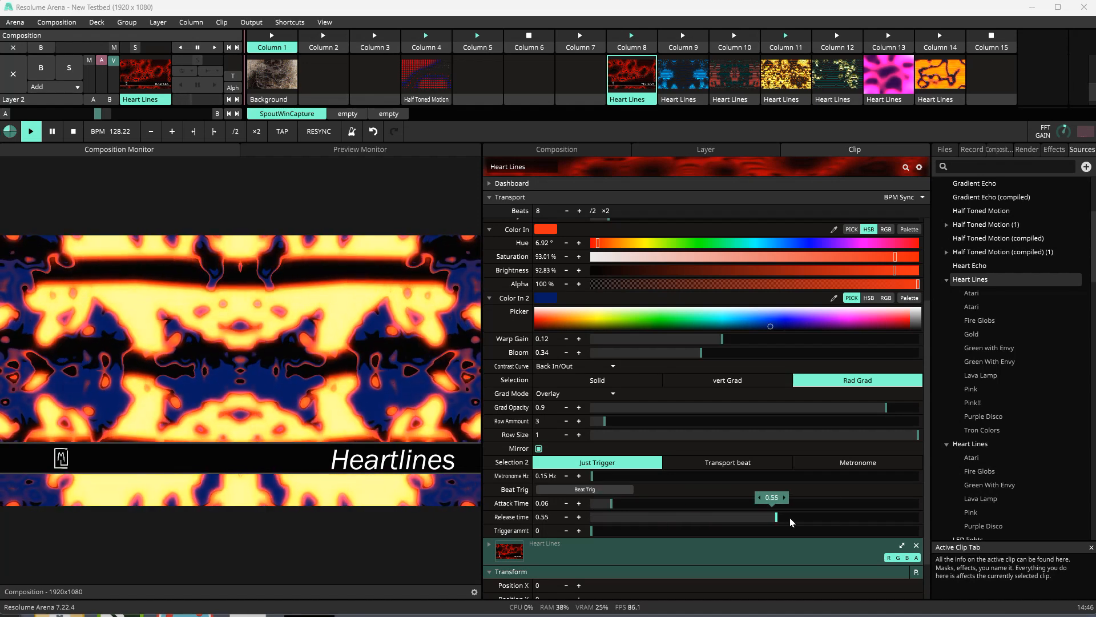
left_click_drag(790, 517, 855, 517)
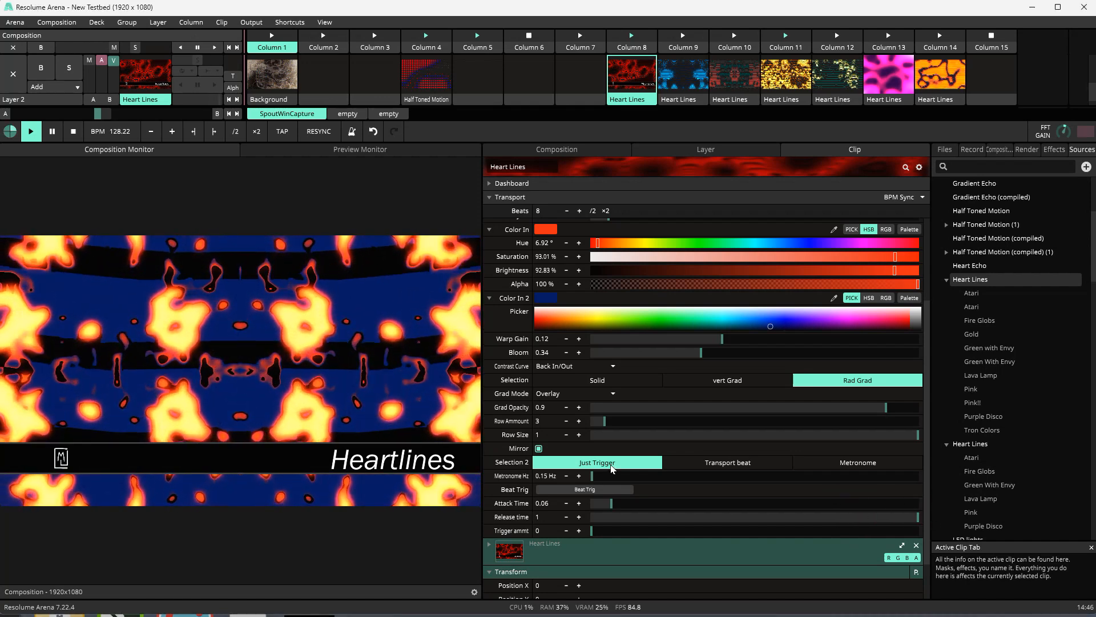
left_click(594, 491)
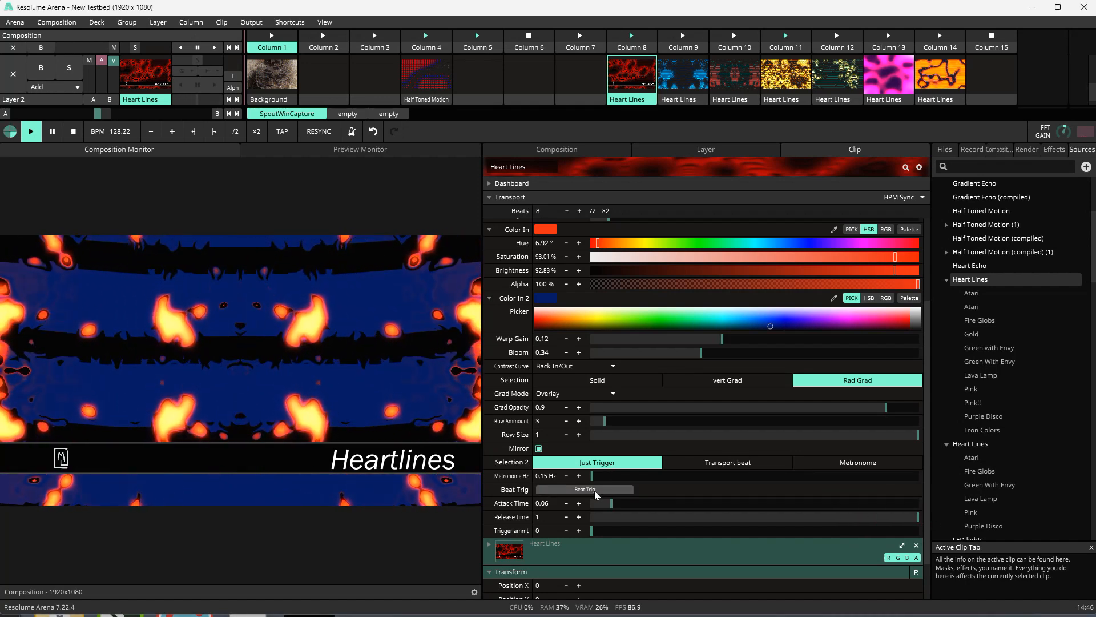
left_click(594, 491)
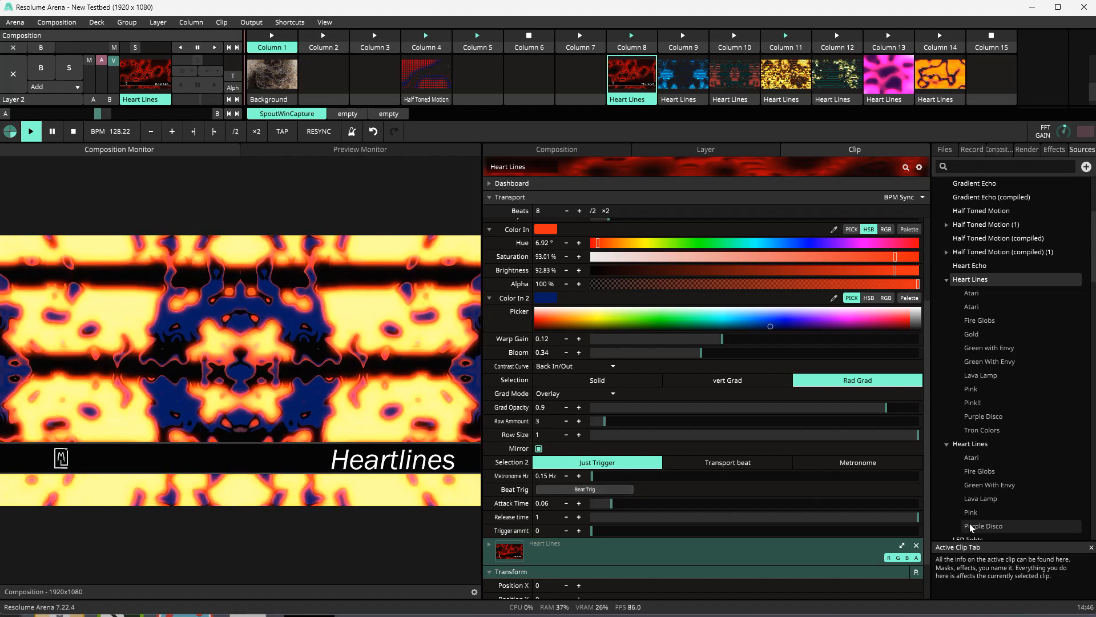
Set Release time to 0 and fire the beat trigger, repeating the test with Attack Time at 0.81.
left_click_drag(915, 516, 543, 515)
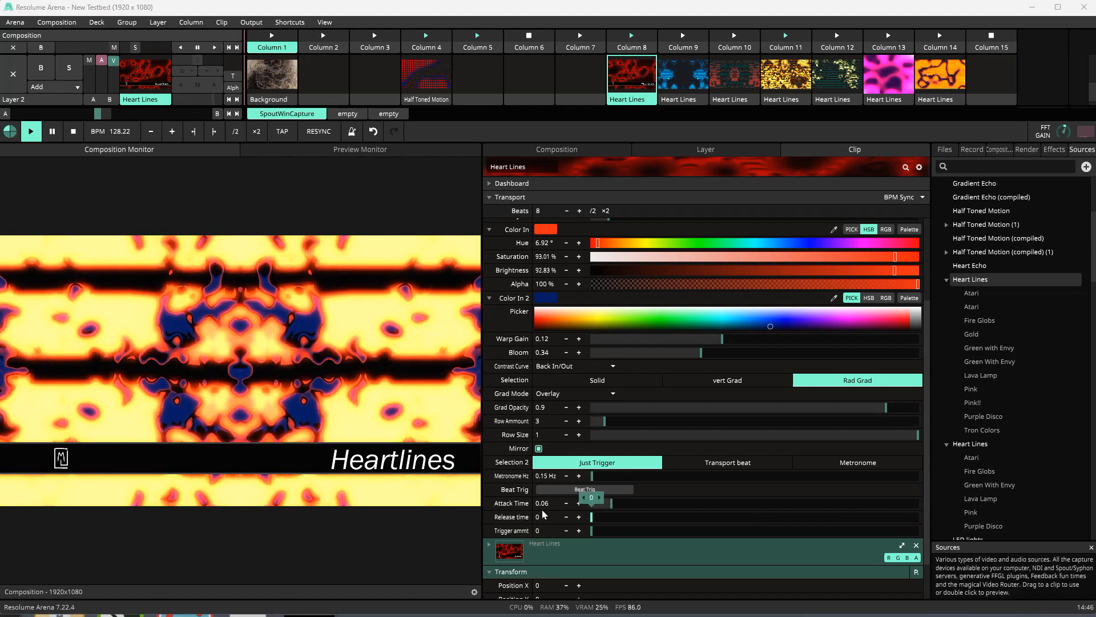
left_click(602, 490)
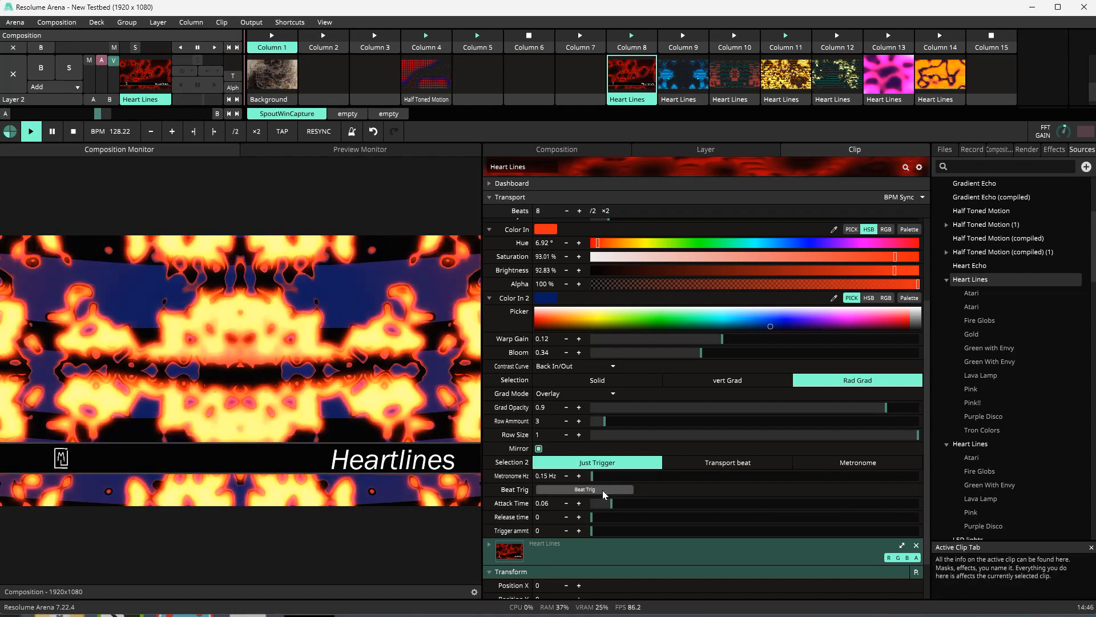
left_click_drag(595, 506, 623, 504)
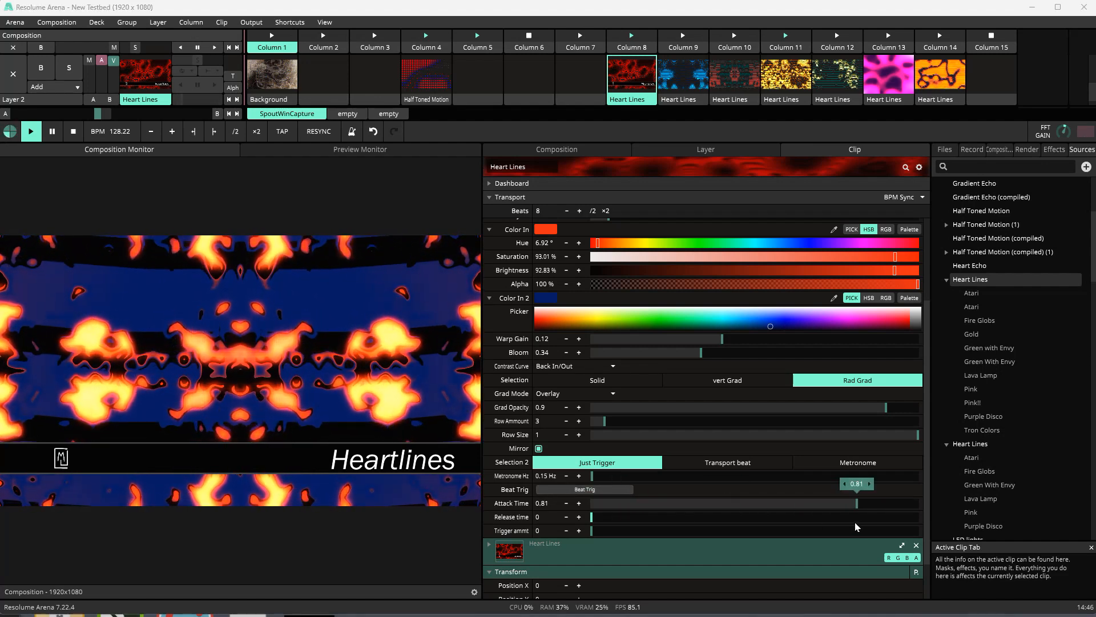
left_click(608, 489)
left_click(608, 489)
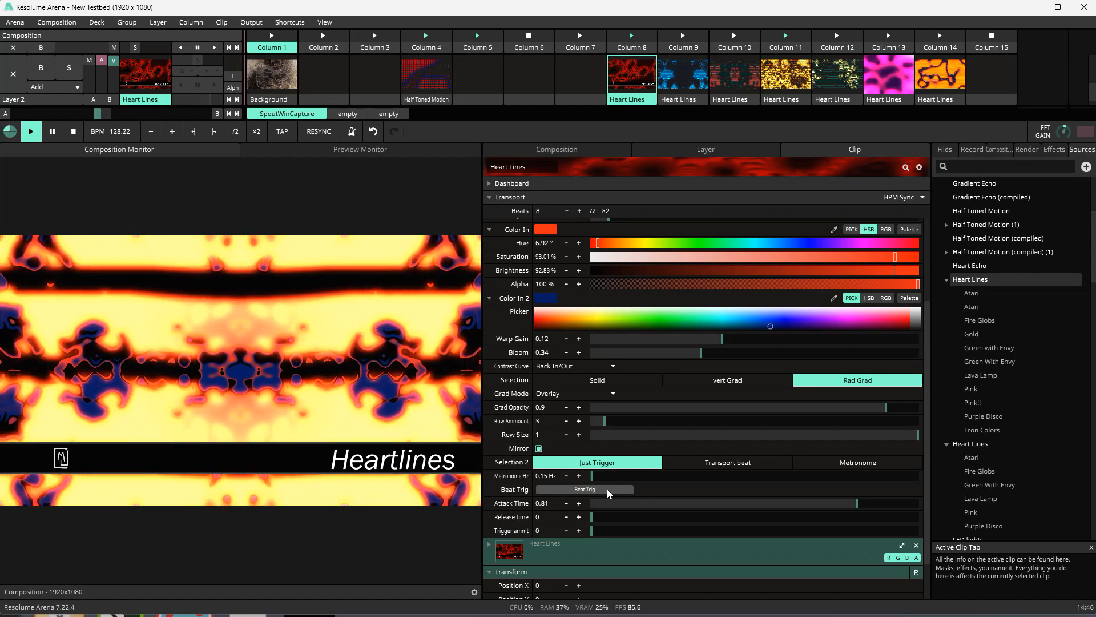
left_click(607, 489)
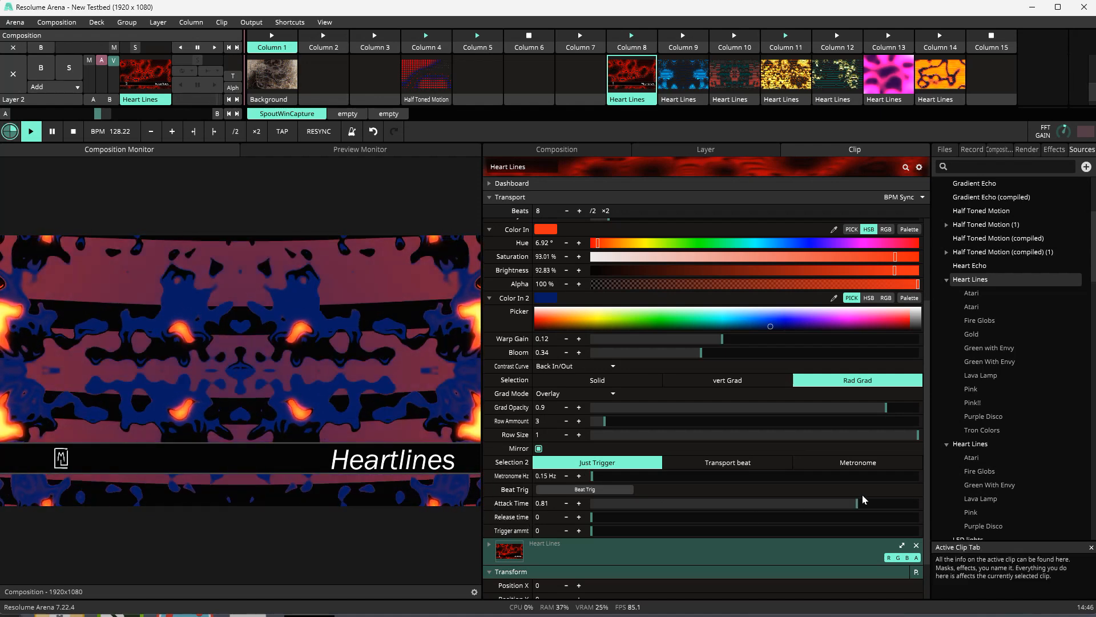
Set Attack Time to 0.34 and Release time to 0.33, and switch the trigger mode to Metronome at 9.97 Hz.
left_click_drag(862, 496, 702, 503)
left_click_drag(592, 516, 654, 519)
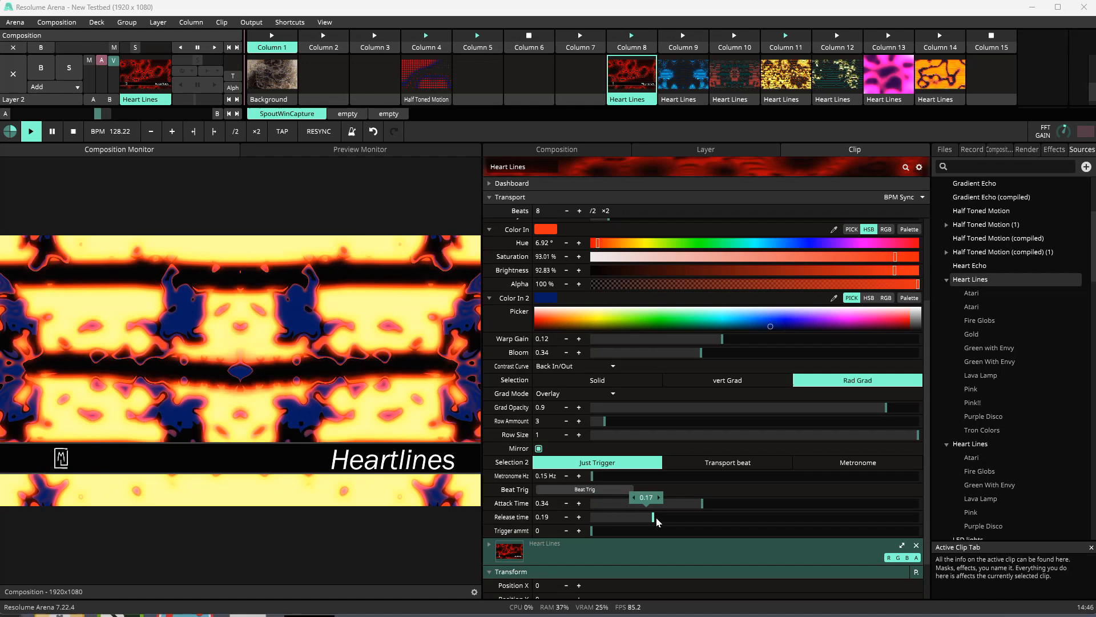
left_click(857, 463)
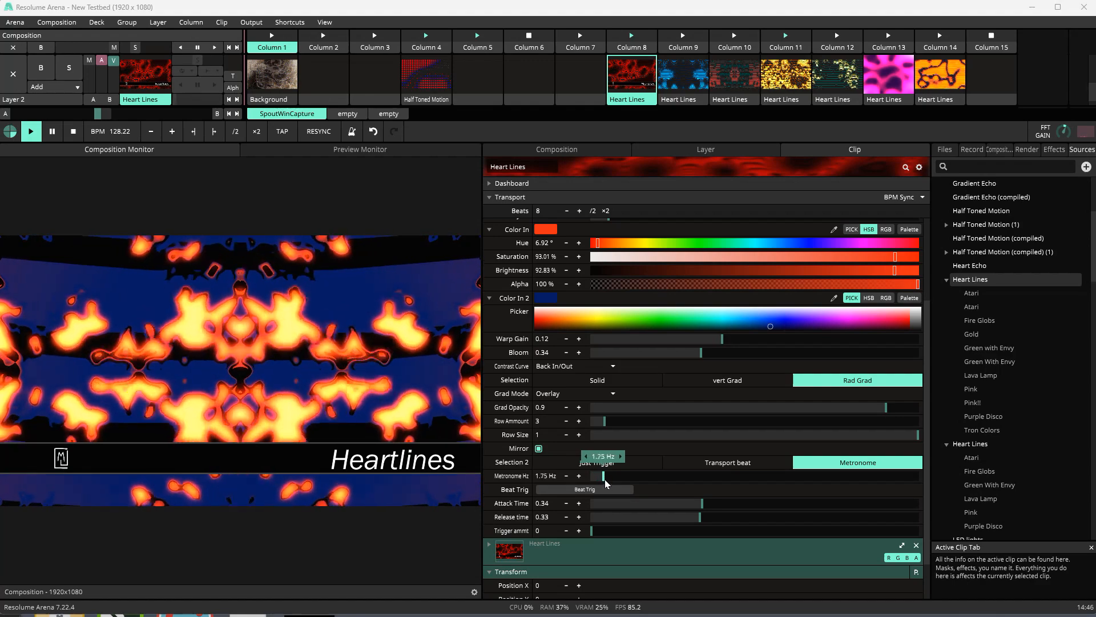
mouse_move(643, 485)
left_mouse_down()
mouse_move(591, 494)
mouse_move(701, 499)
mouse_move(607, 498)
mouse_move(655, 492)
left_mouse_up()
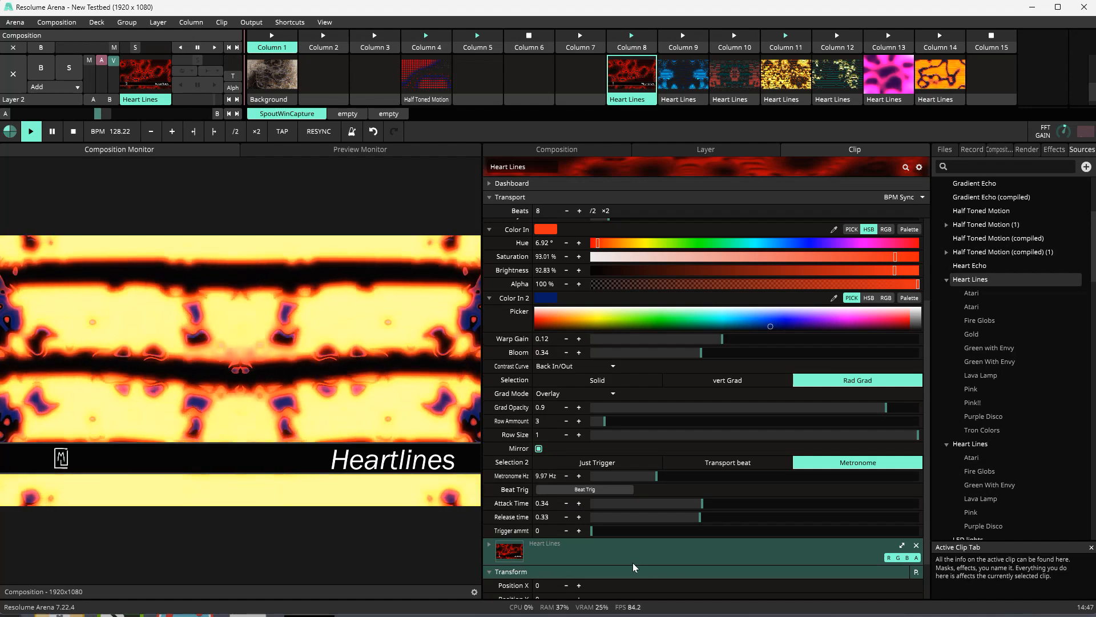
Try a Trigger ammt of 0.14, raise it to 0.52, and turn off Mirror.
left_click_drag(597, 532, 648, 542)
left_click_drag(622, 537, 638, 537)
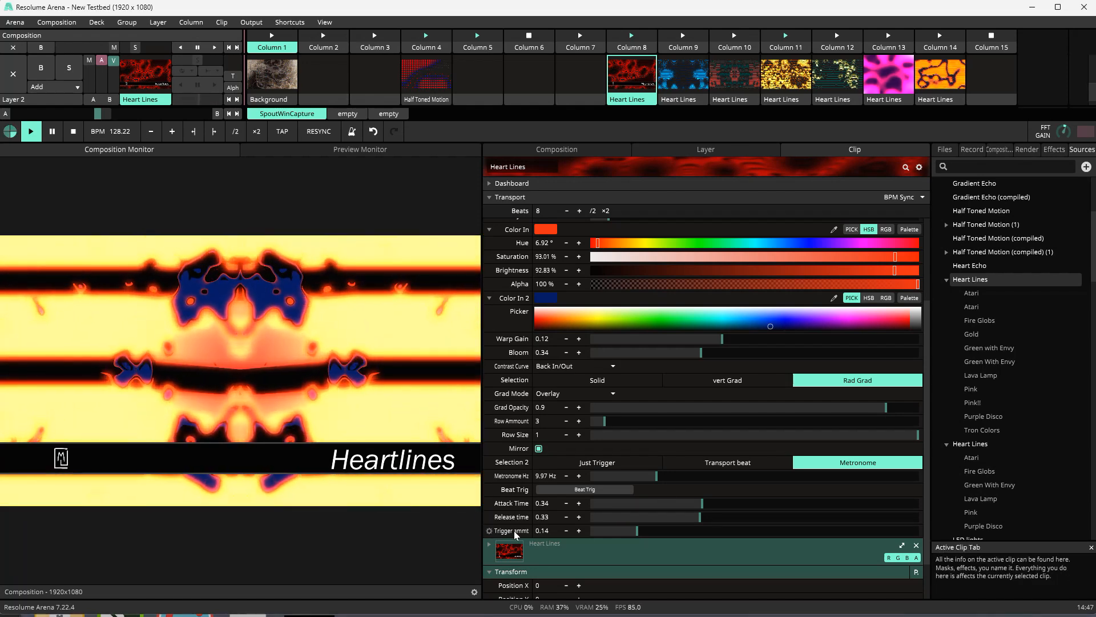
mouse_move(639, 530)
left_click_drag(639, 530, 761, 543)
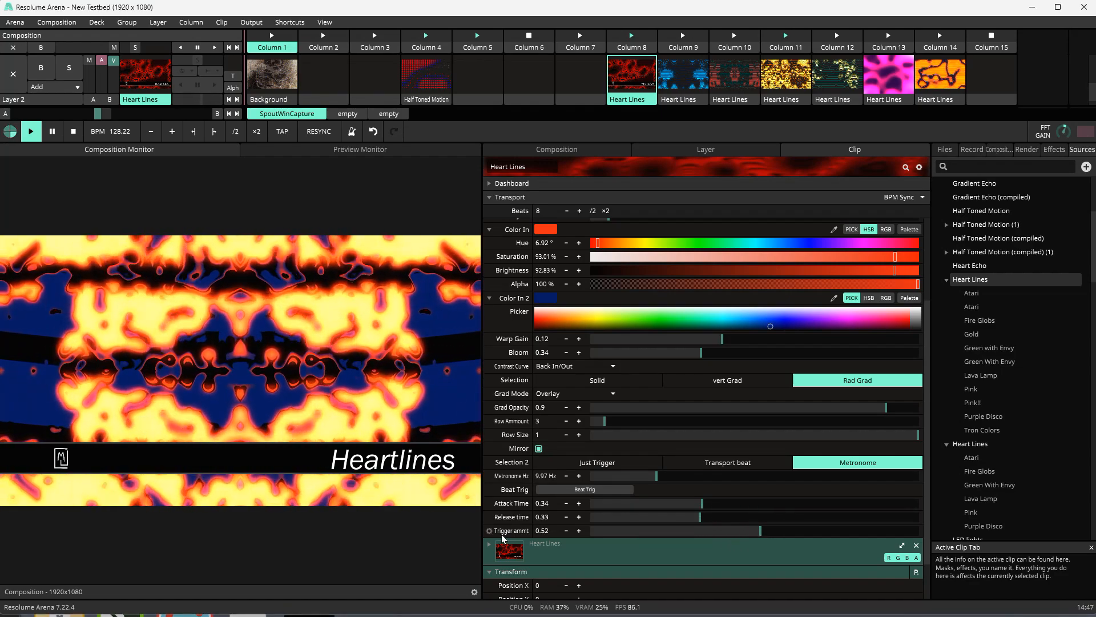
left_click(539, 449)
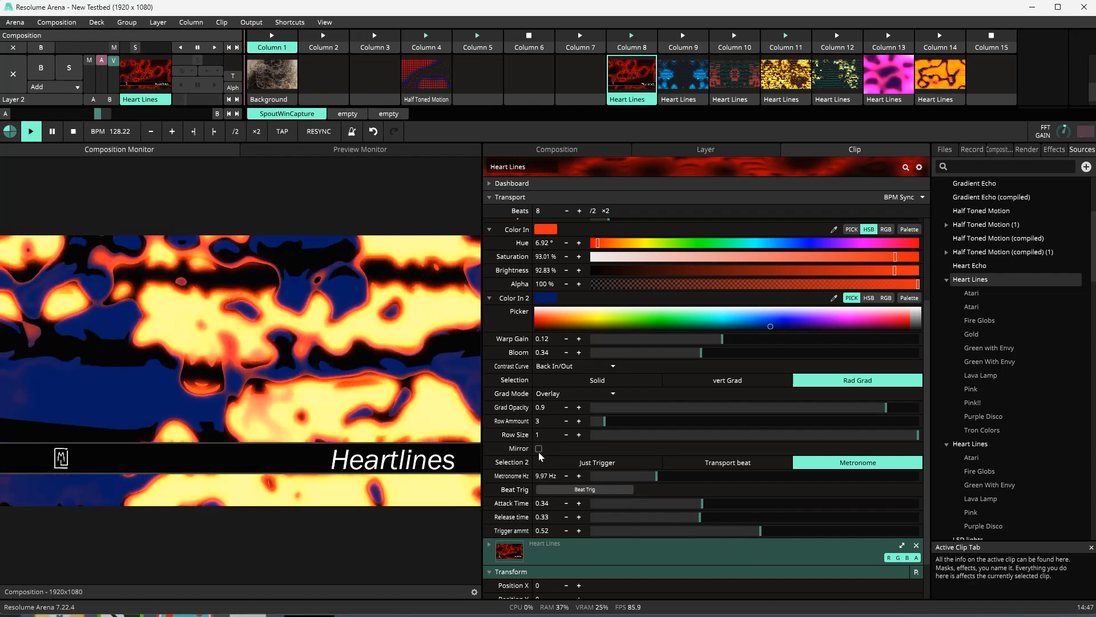
Switch the trigger mode to Just Trigger and test Trigger ammt values of 0.28 and 0.18 before settling at 0.38.
left_click(603, 465)
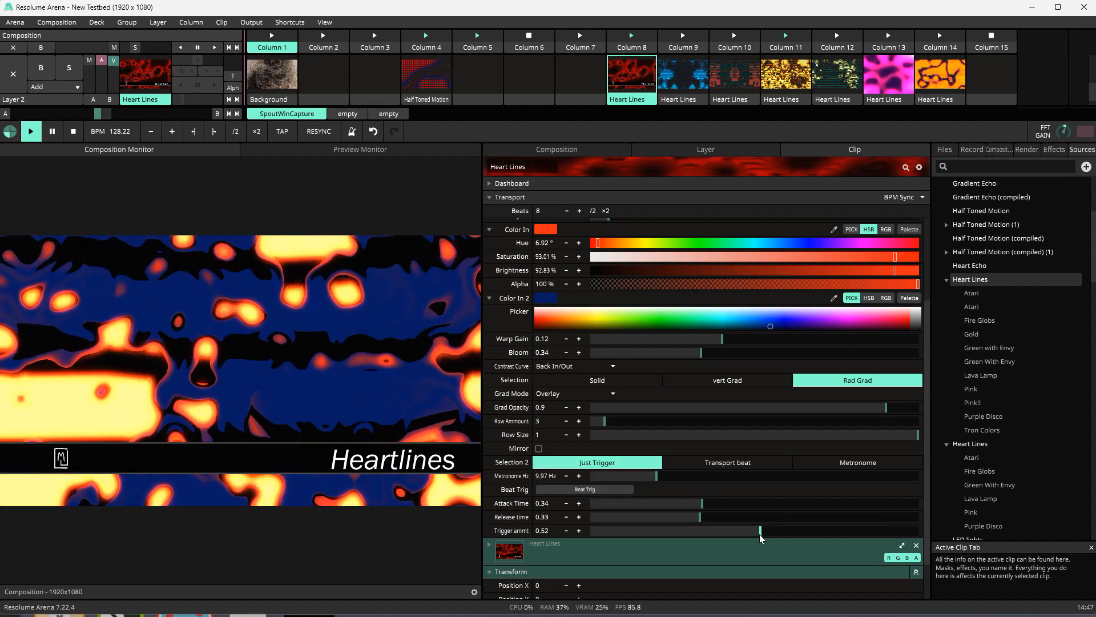
left_click_drag(760, 530, 682, 531)
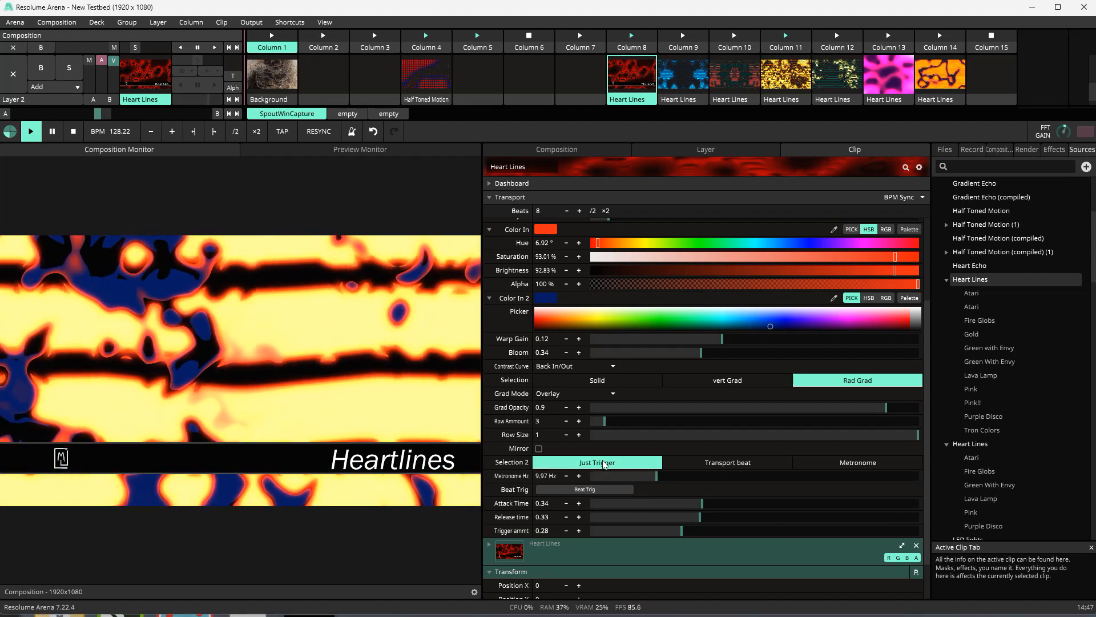
left_click(575, 490)
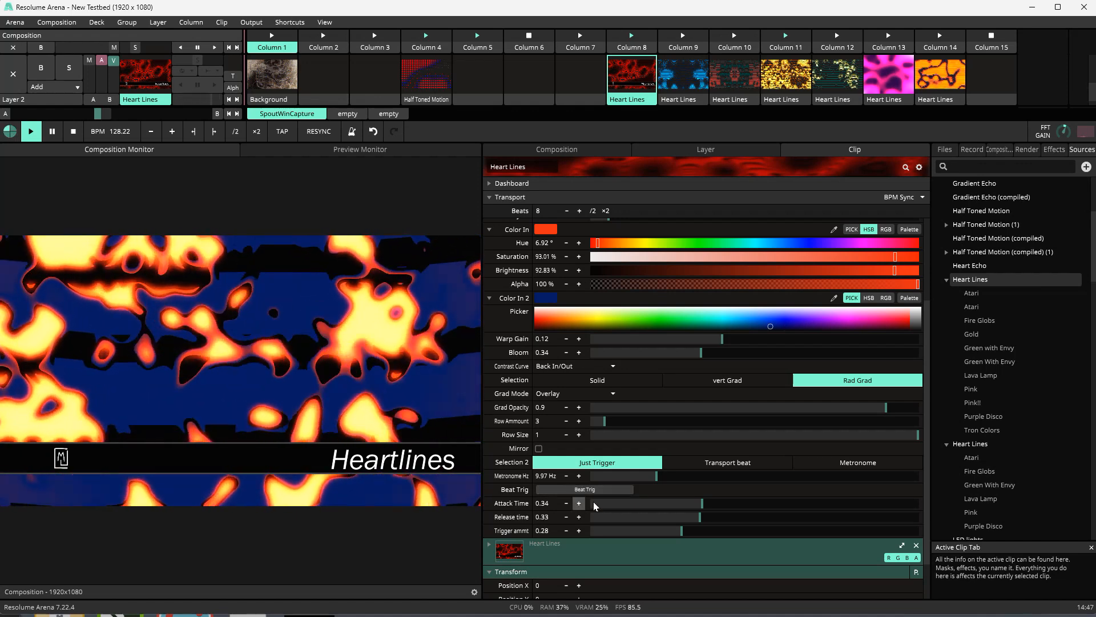
left_click_drag(697, 535, 650, 536)
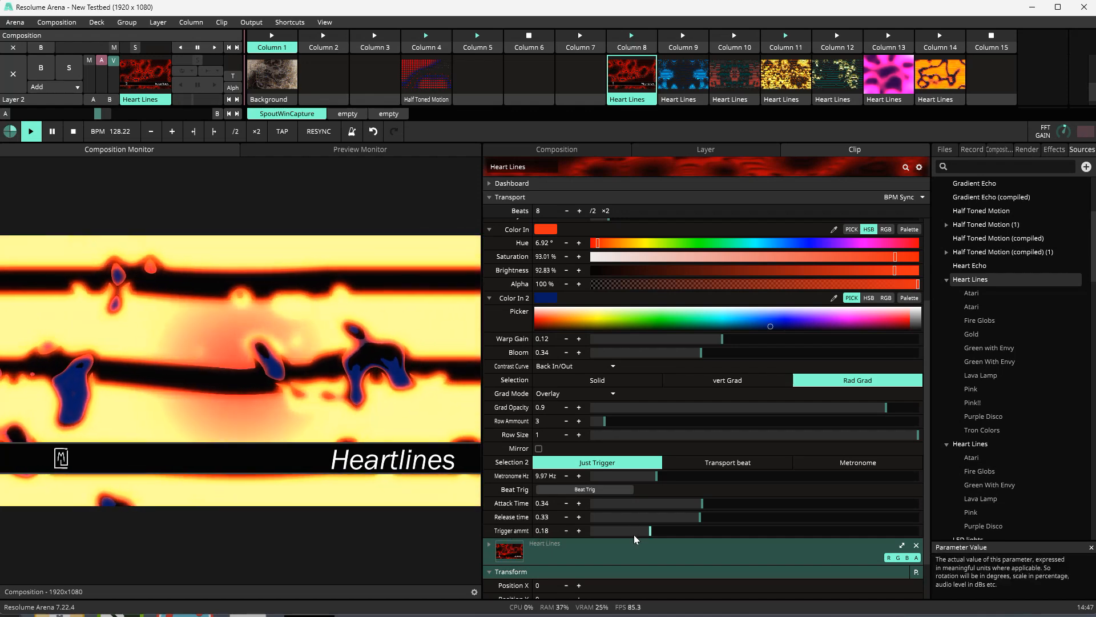
left_click_drag(650, 535, 717, 537)
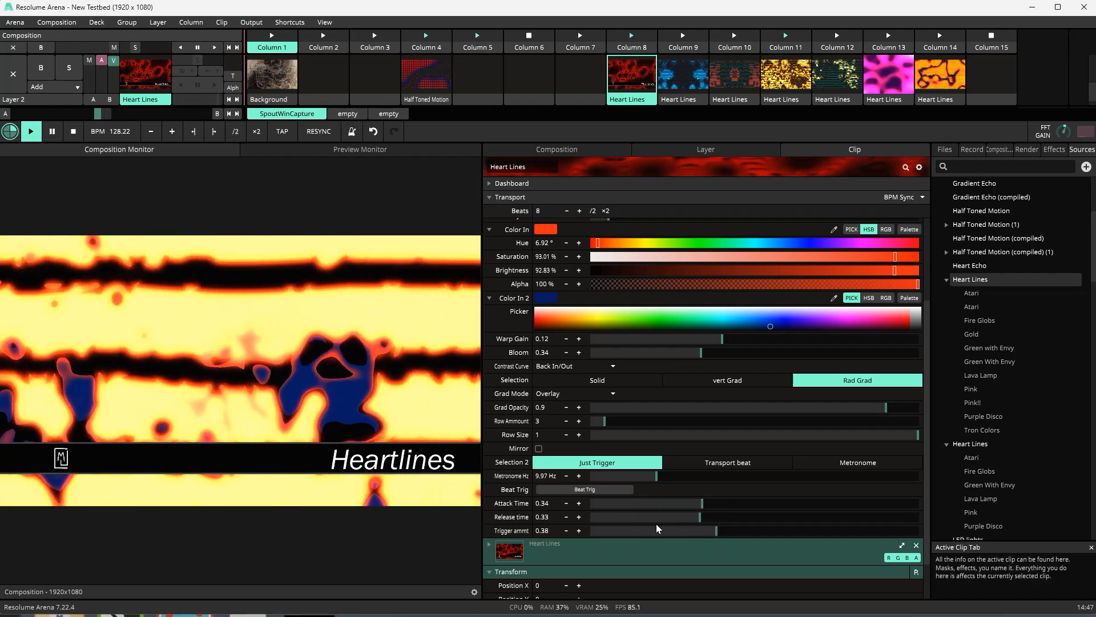